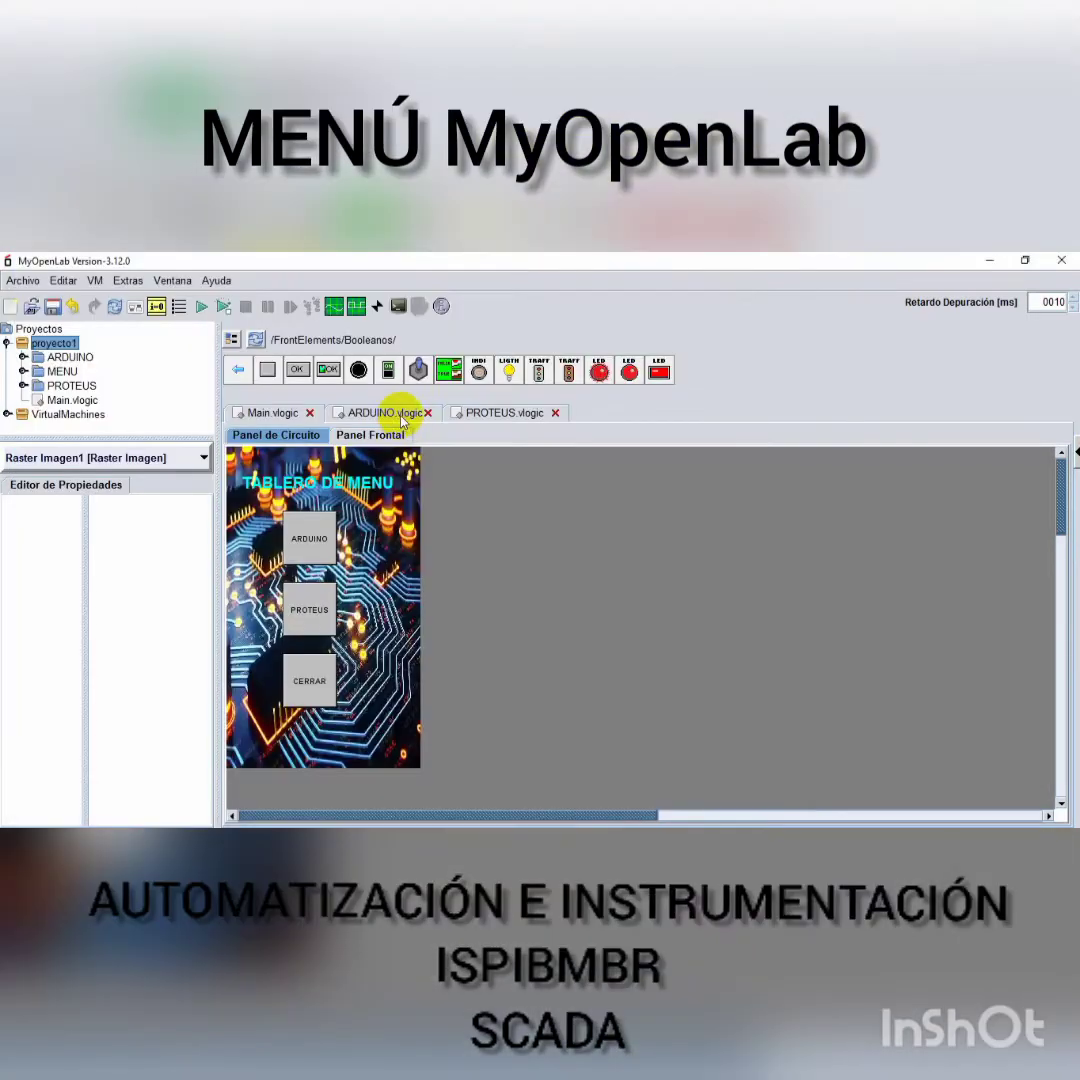
- View the front panels of ARDUINO.vlogic and PROTEUS.vlogic, ending on the ARDUINO front panel
click(385, 415)
click(445, 474)
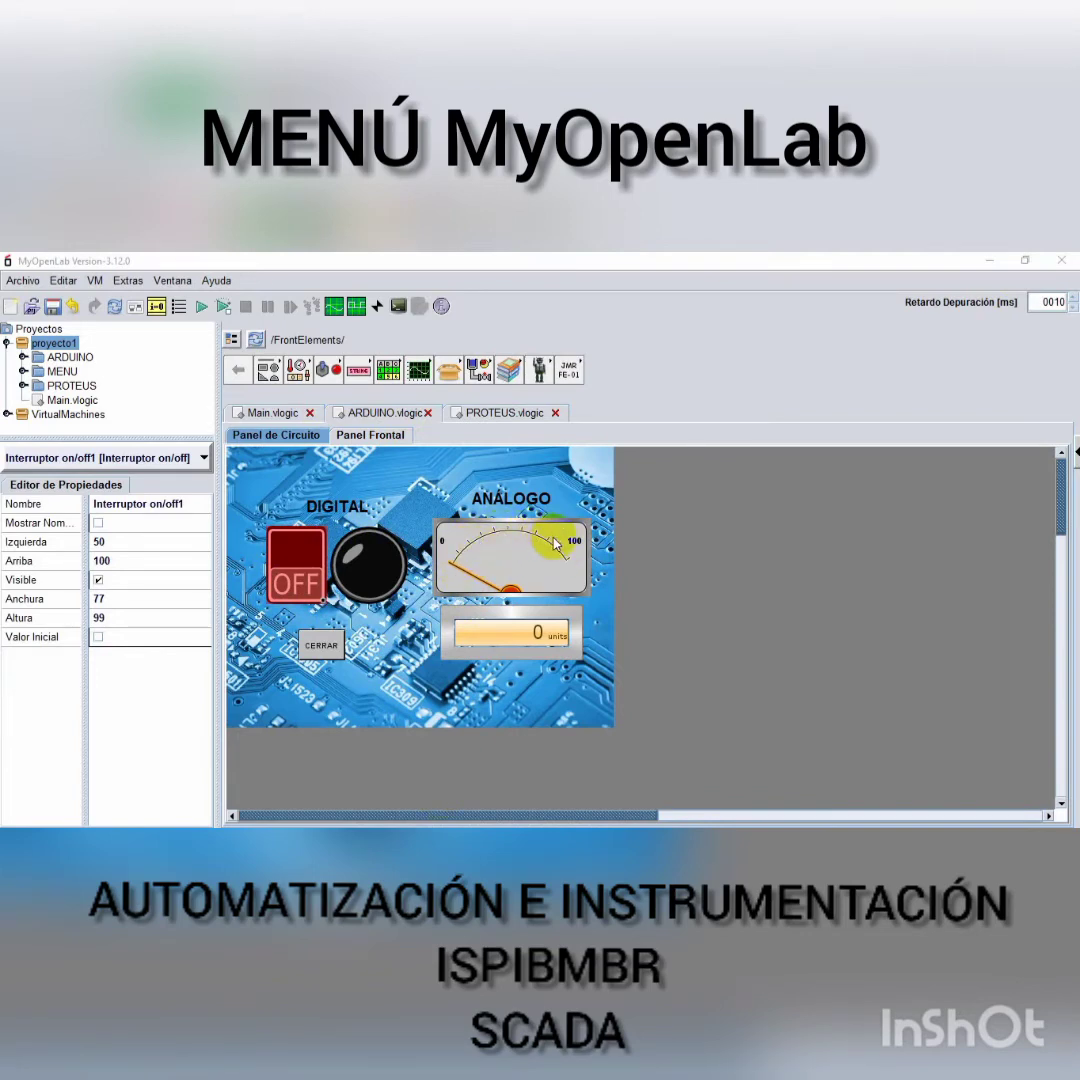
click(497, 416)
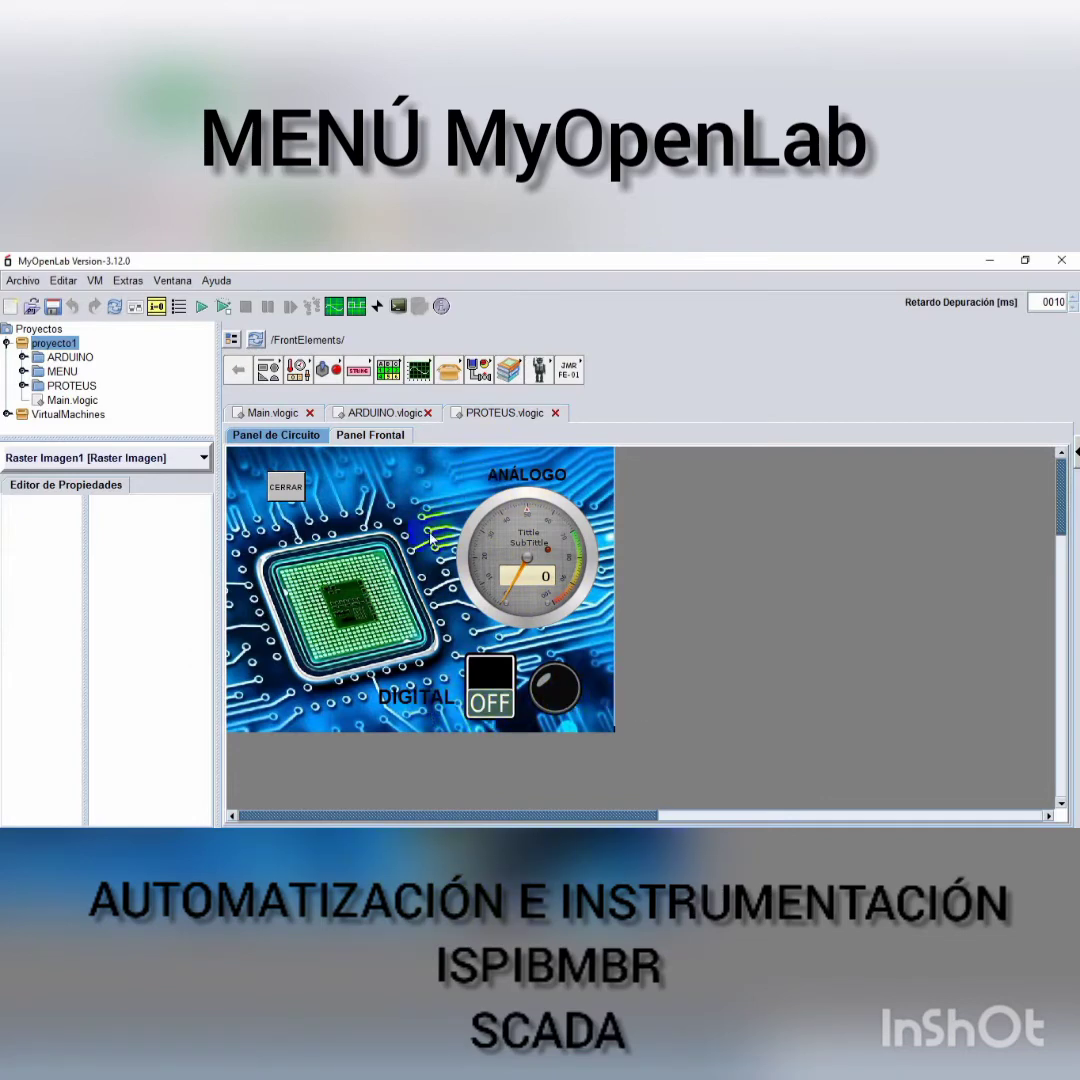
click(370, 415)
click(382, 565)
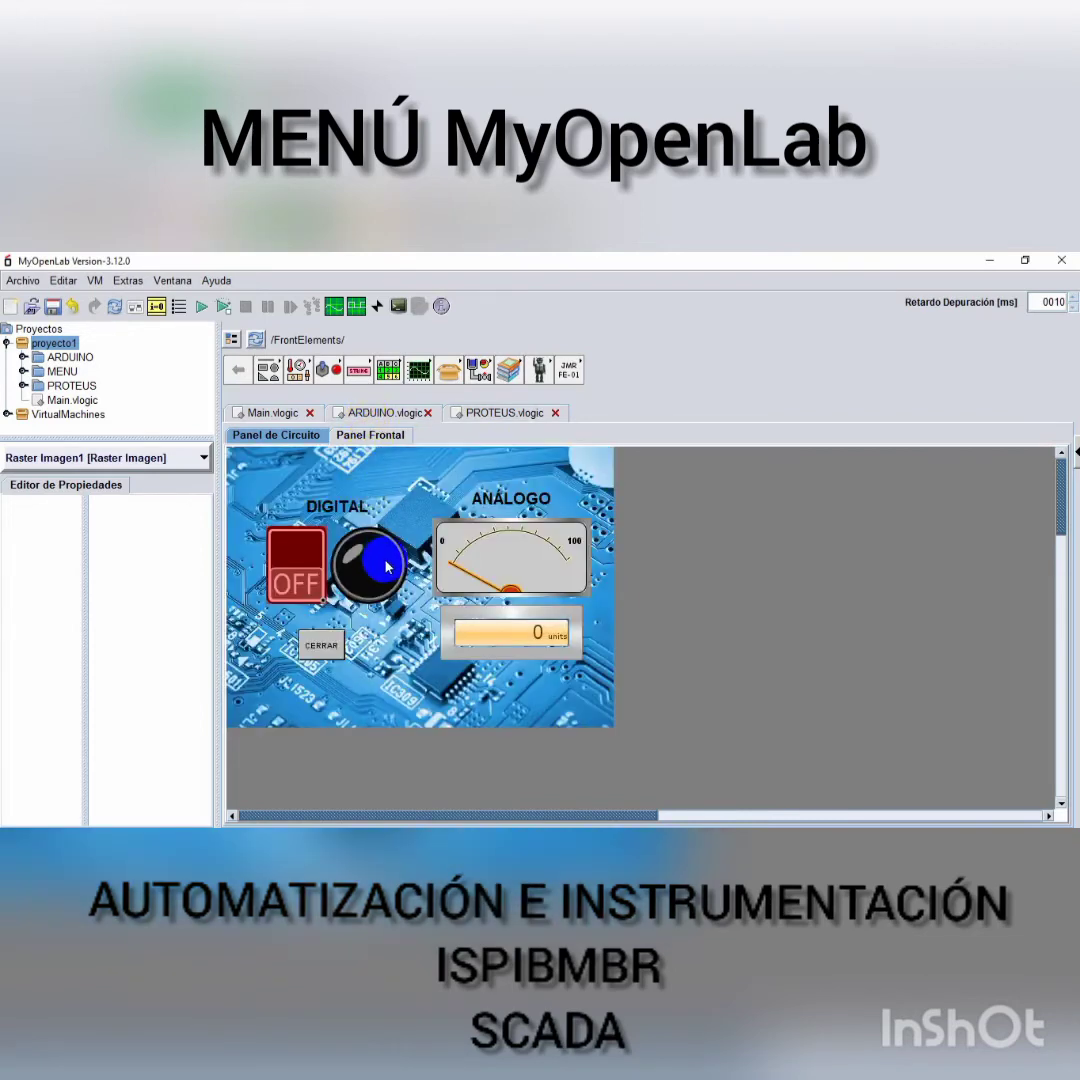
click(387, 567)
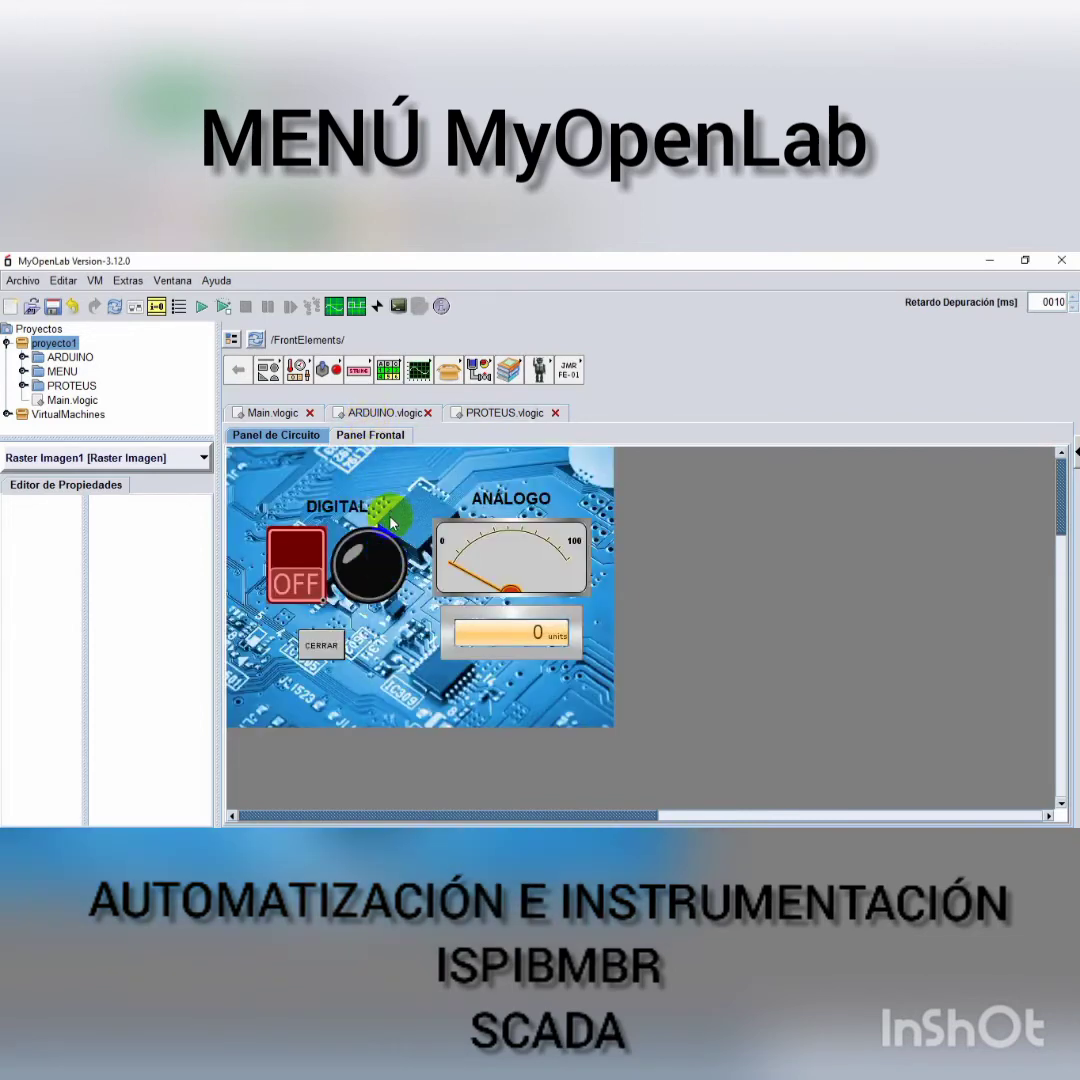
- Browse the front-panel element library's Booleanos, Numericos and decoration categories for the elements used on the ARDUINO panel
click(330, 372)
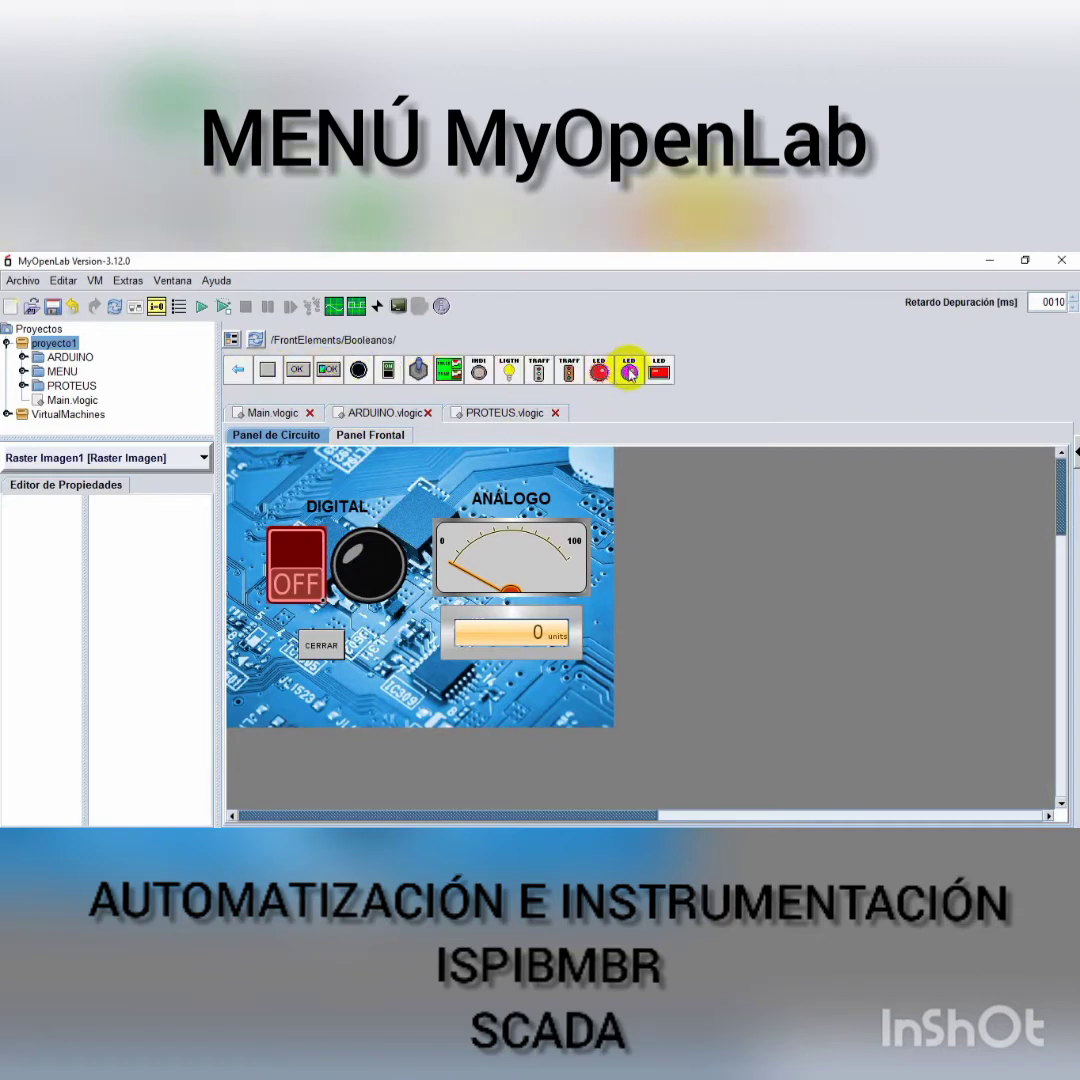
click(368, 565)
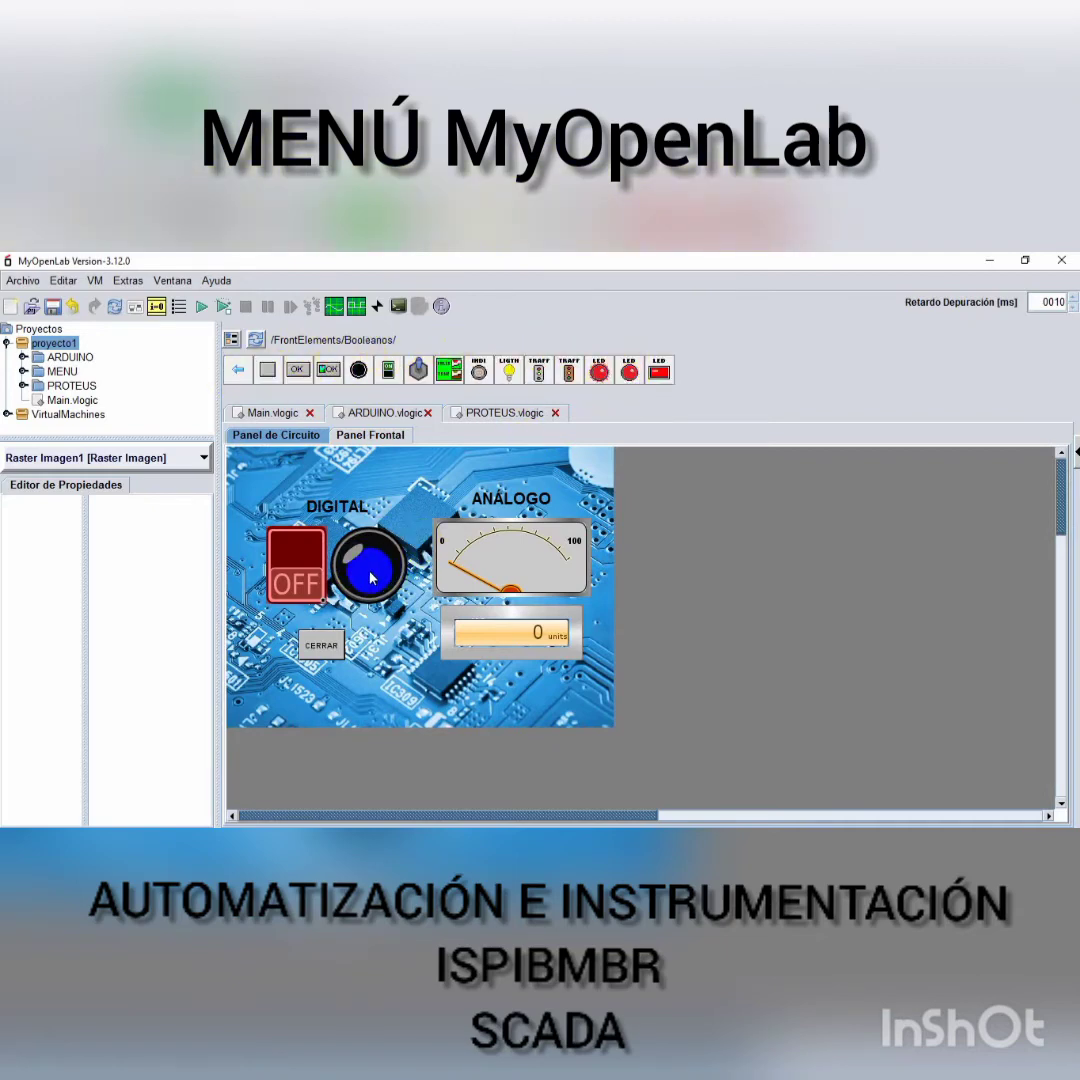
click(388, 372)
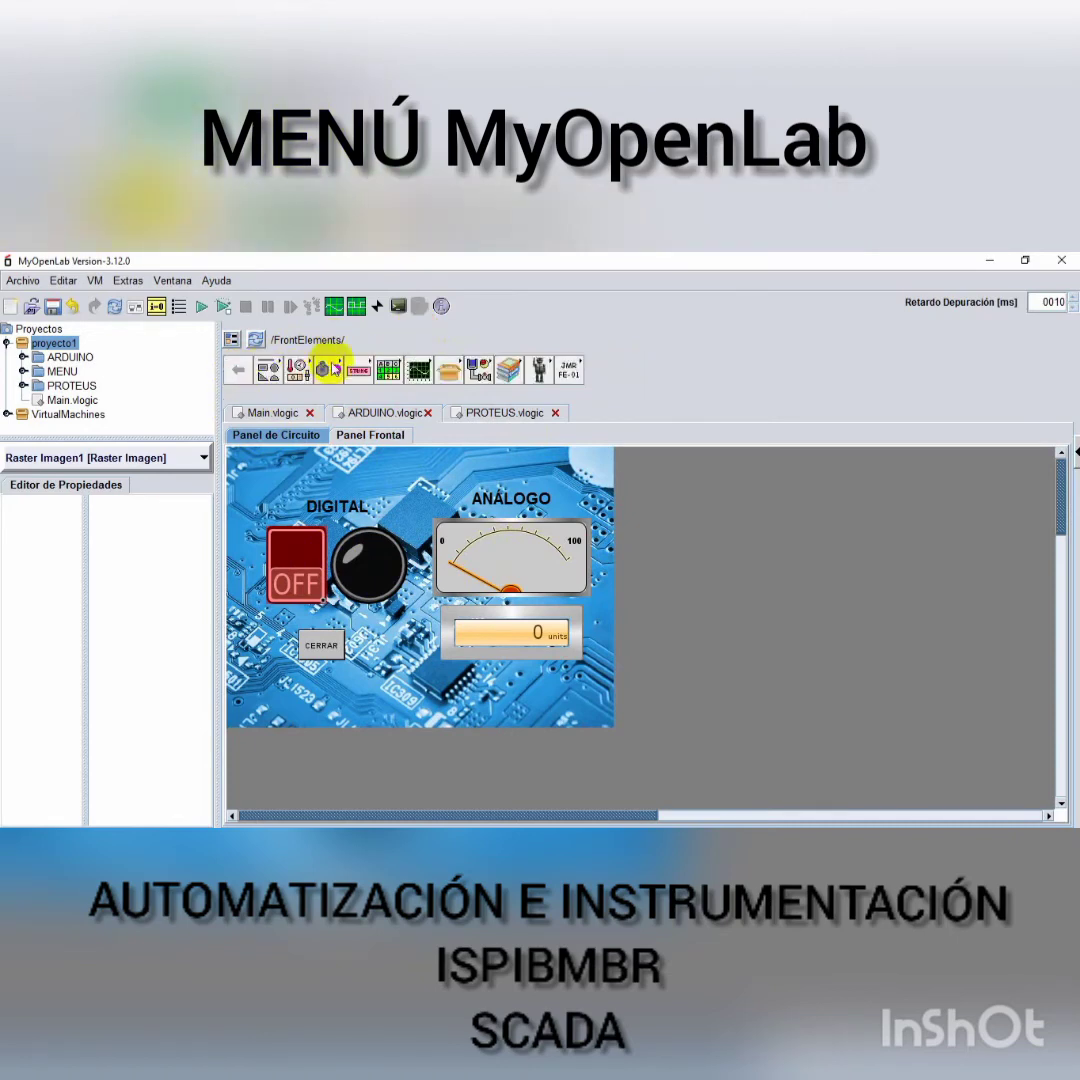
click(236, 374)
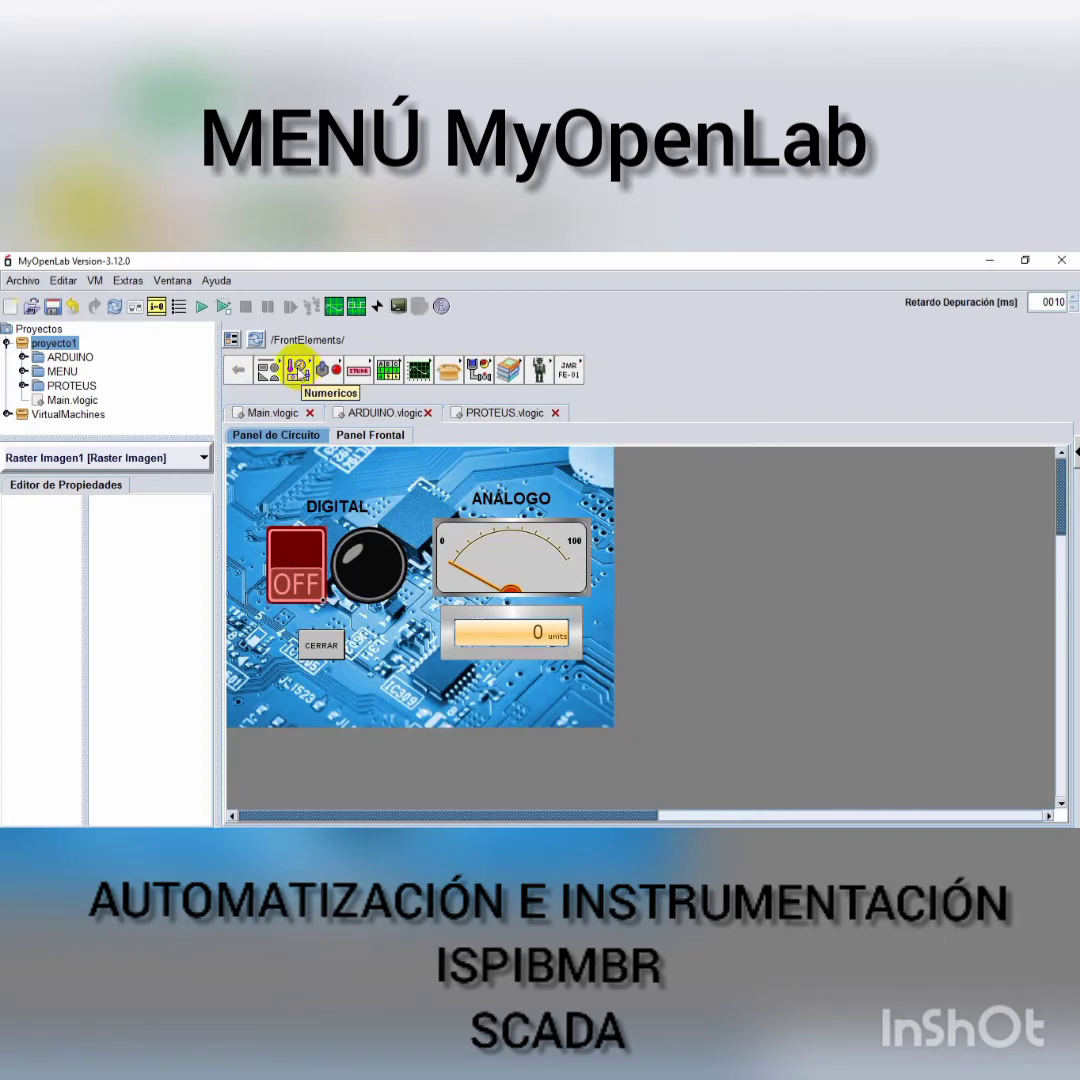
click(297, 369)
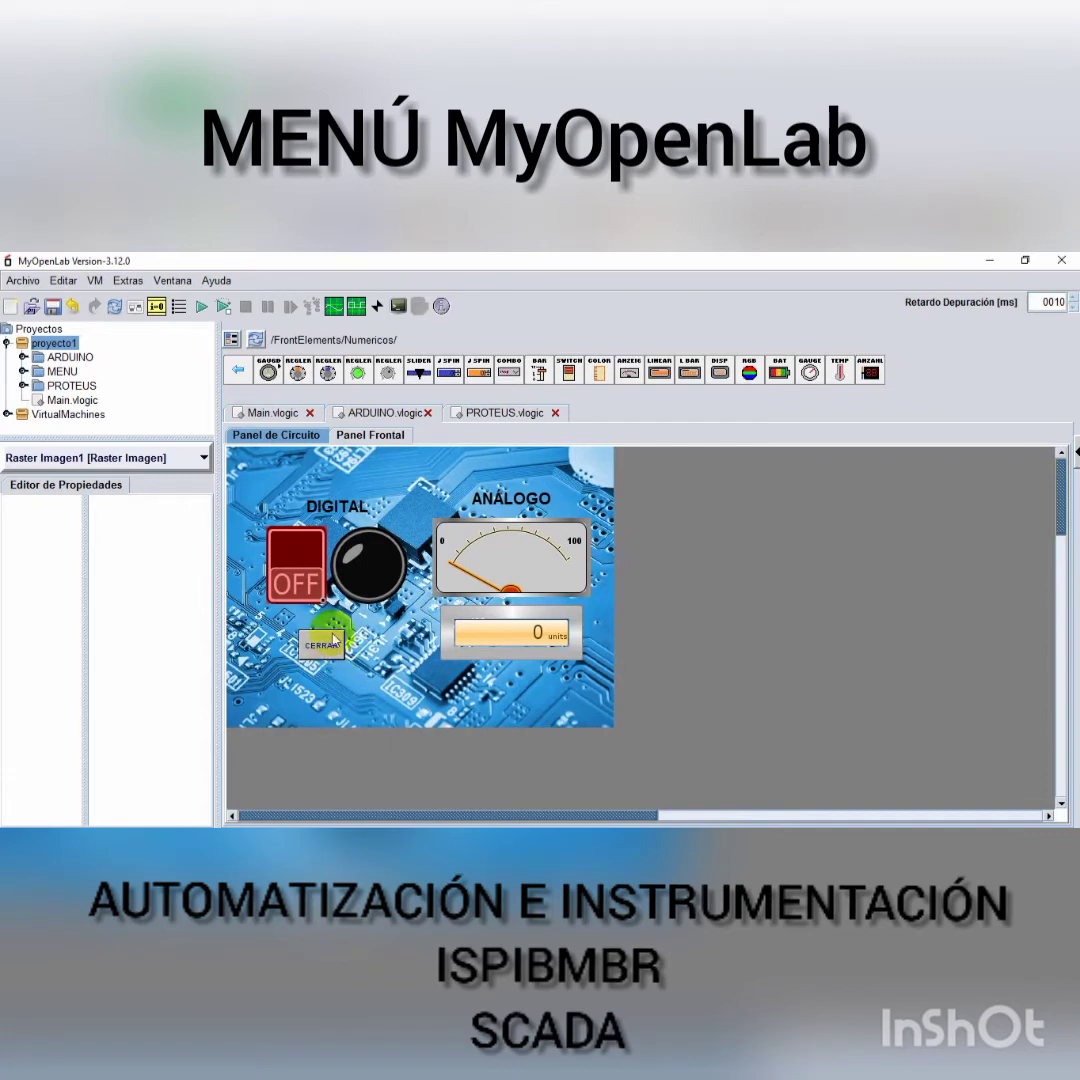
click(238, 372)
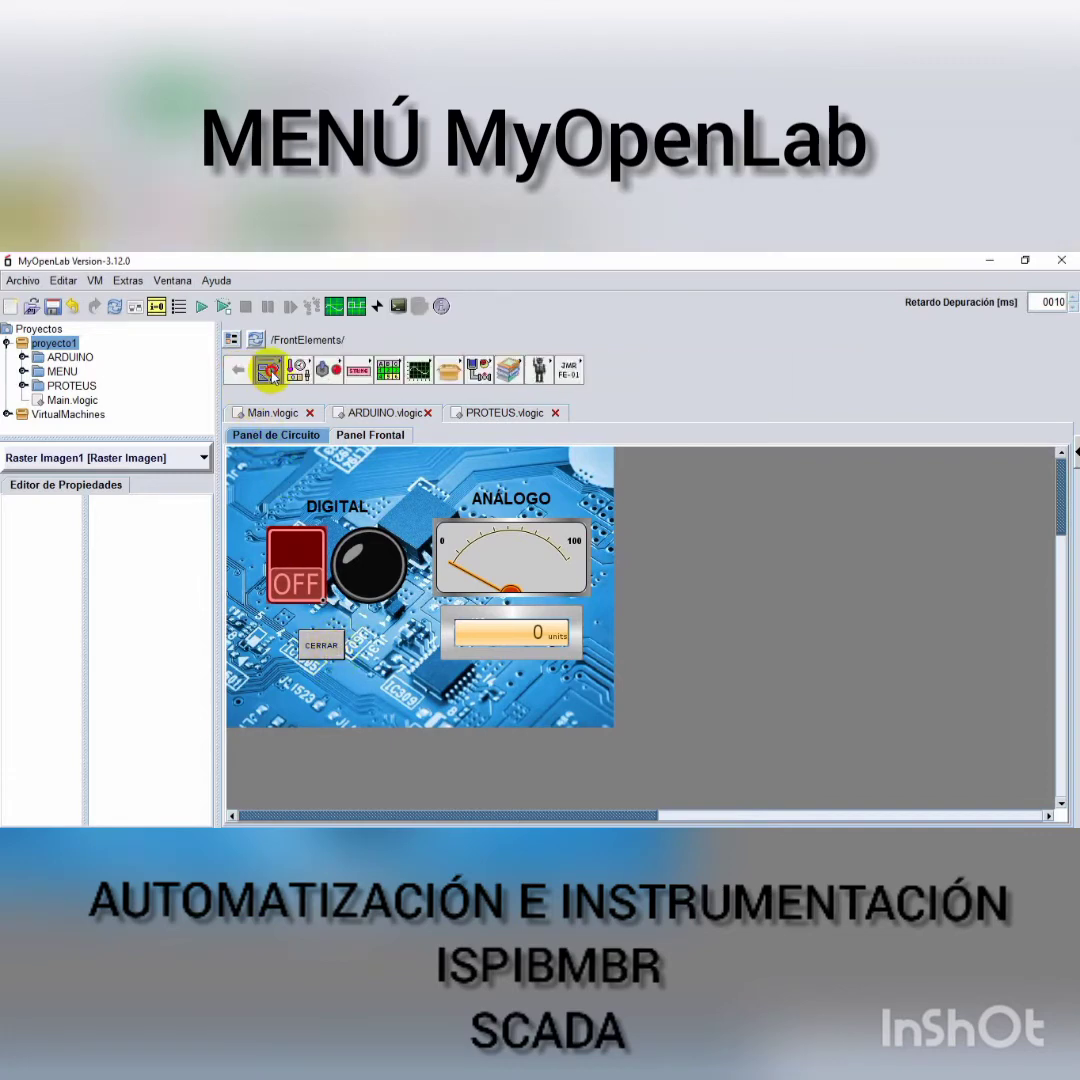
click(268, 370)
click(238, 370)
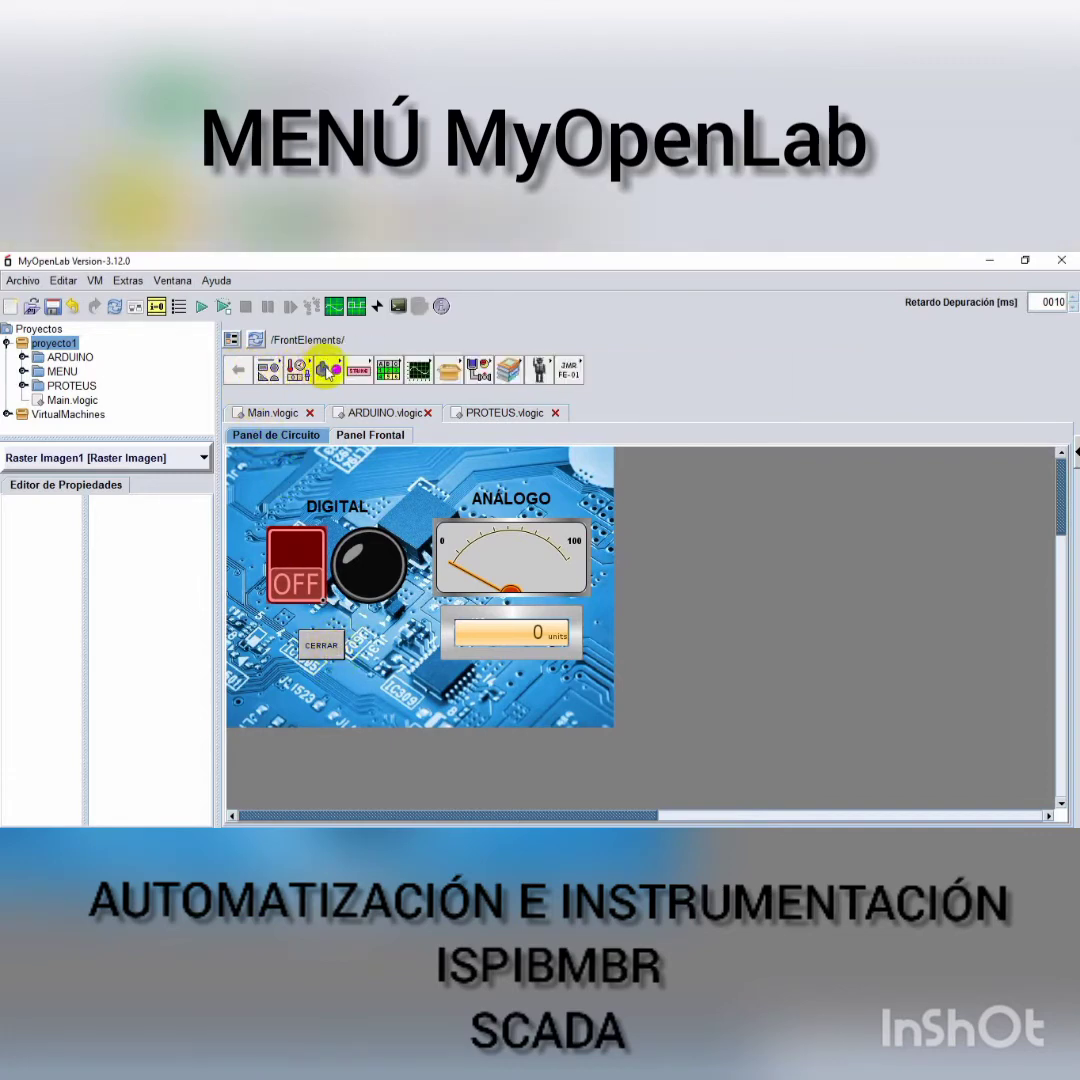
click(328, 370)
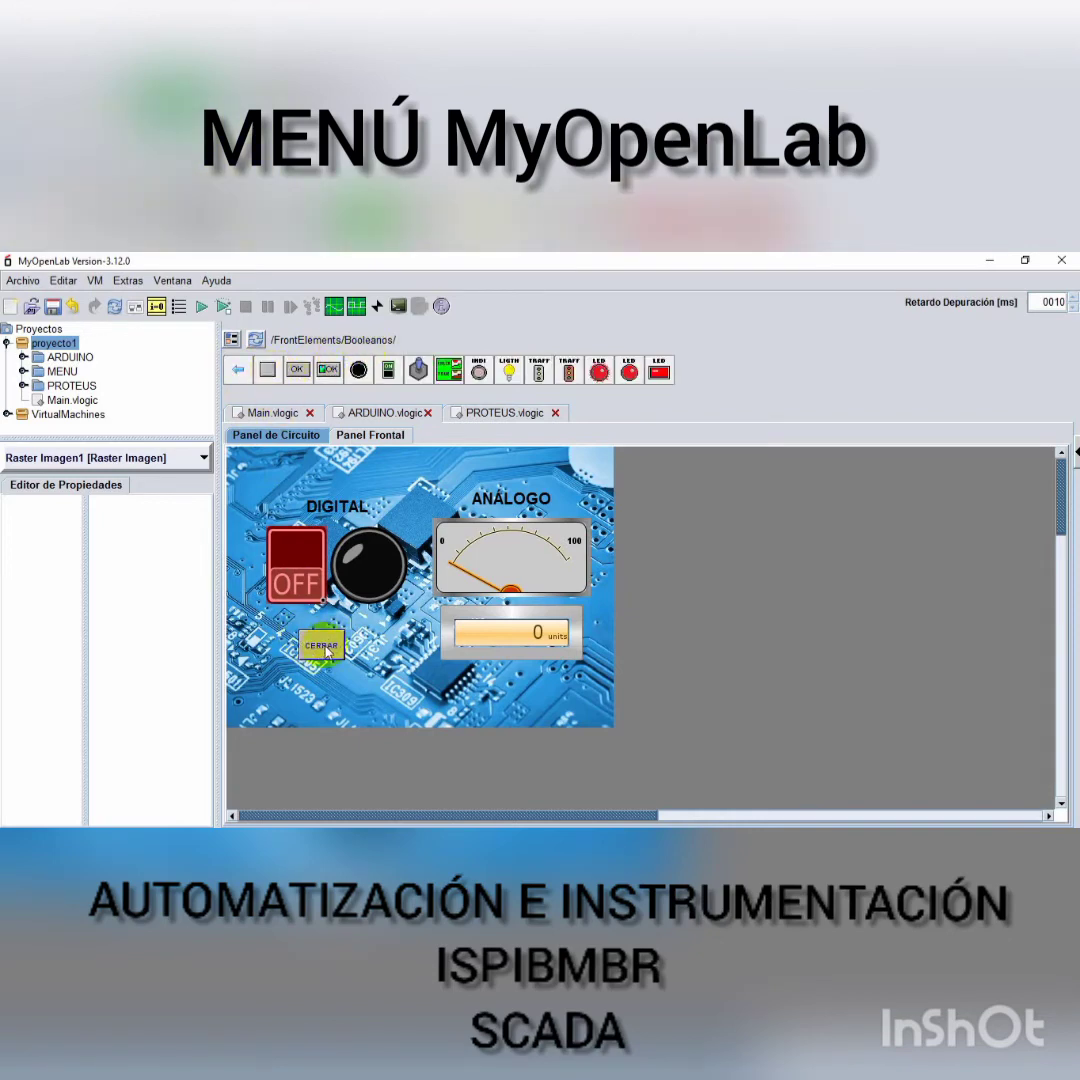
click(238, 370)
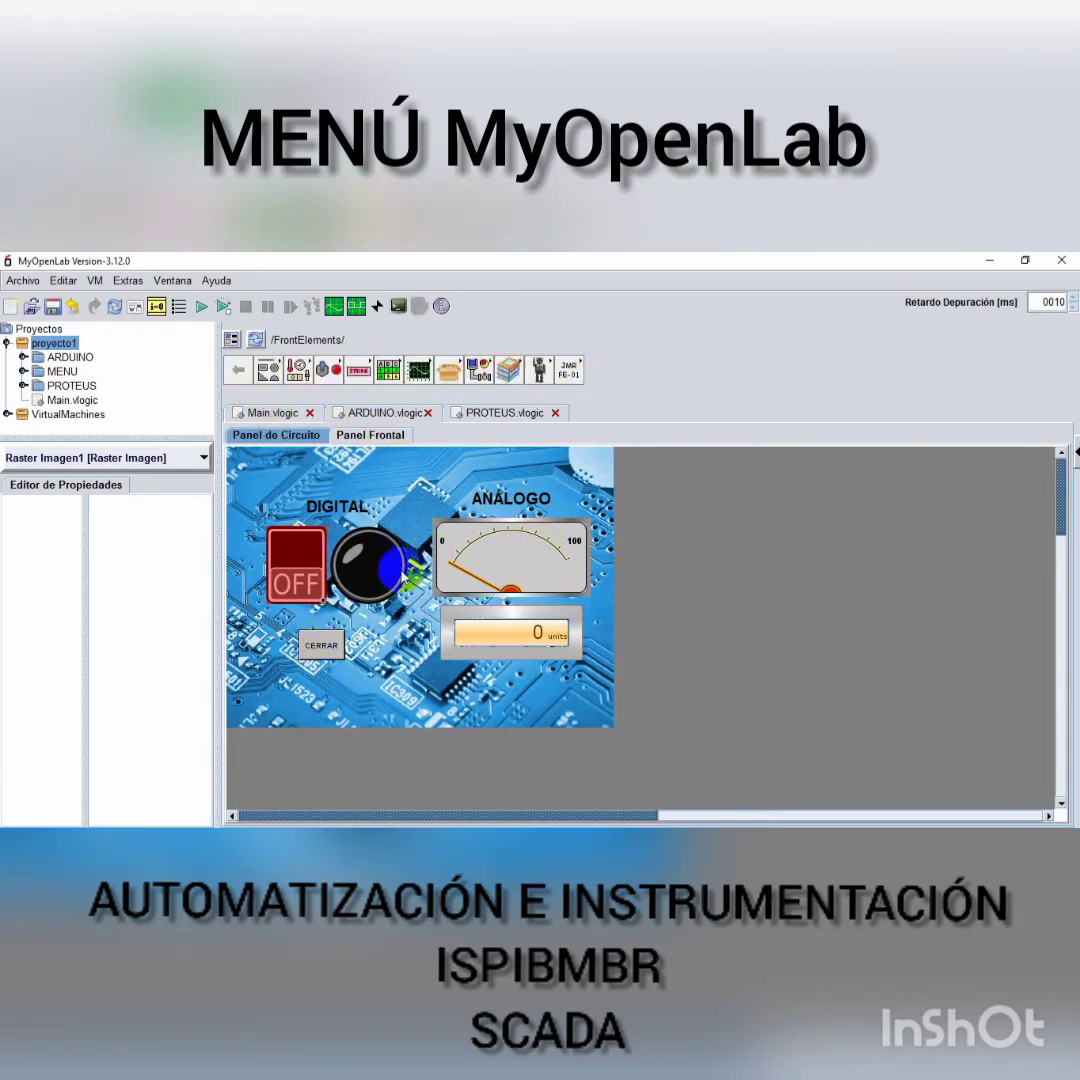
- Show the ARDUINO circuit and find the Arduino Standard Firmata IO Interface v1.2 among the Interfaces elements
click(272, 438)
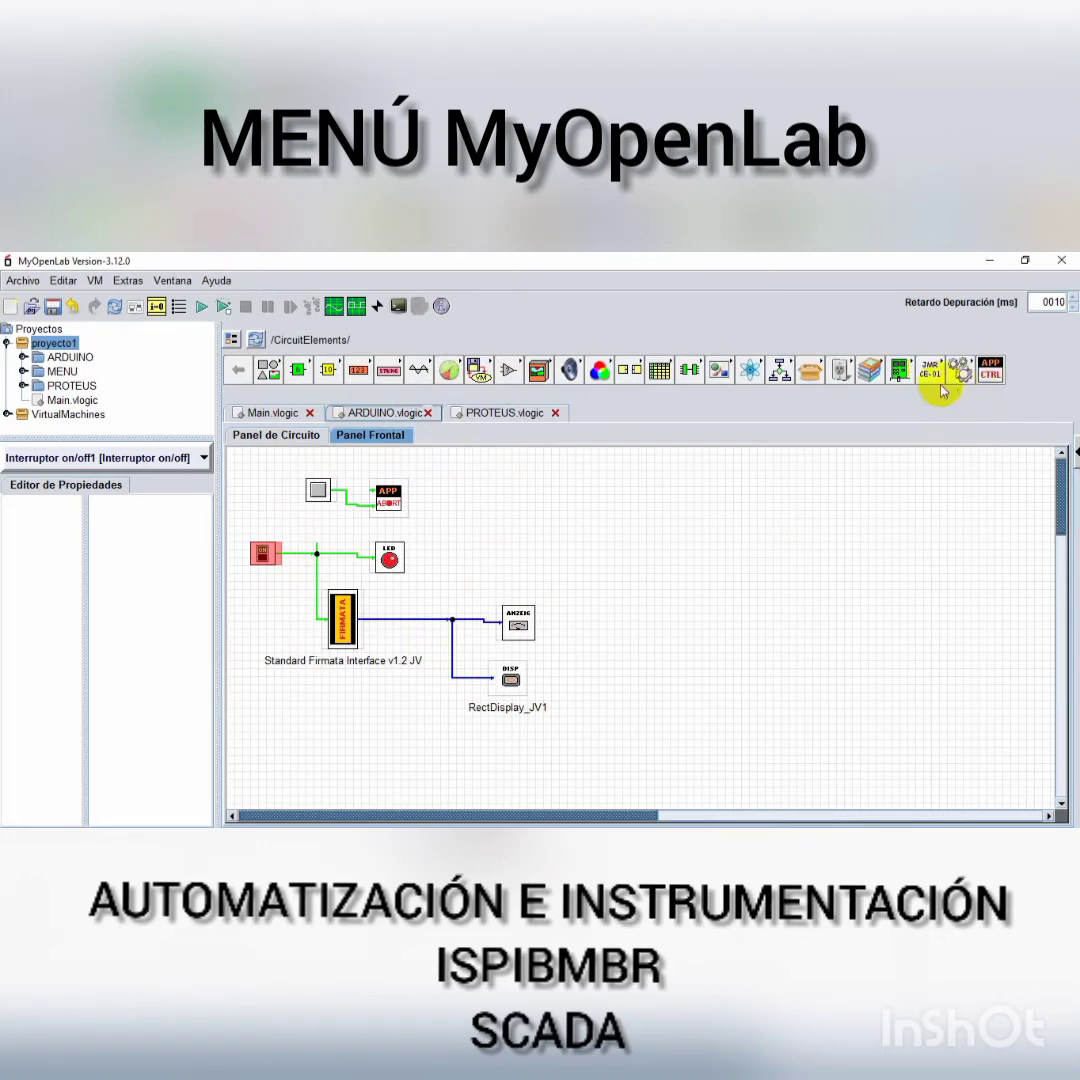
click(899, 372)
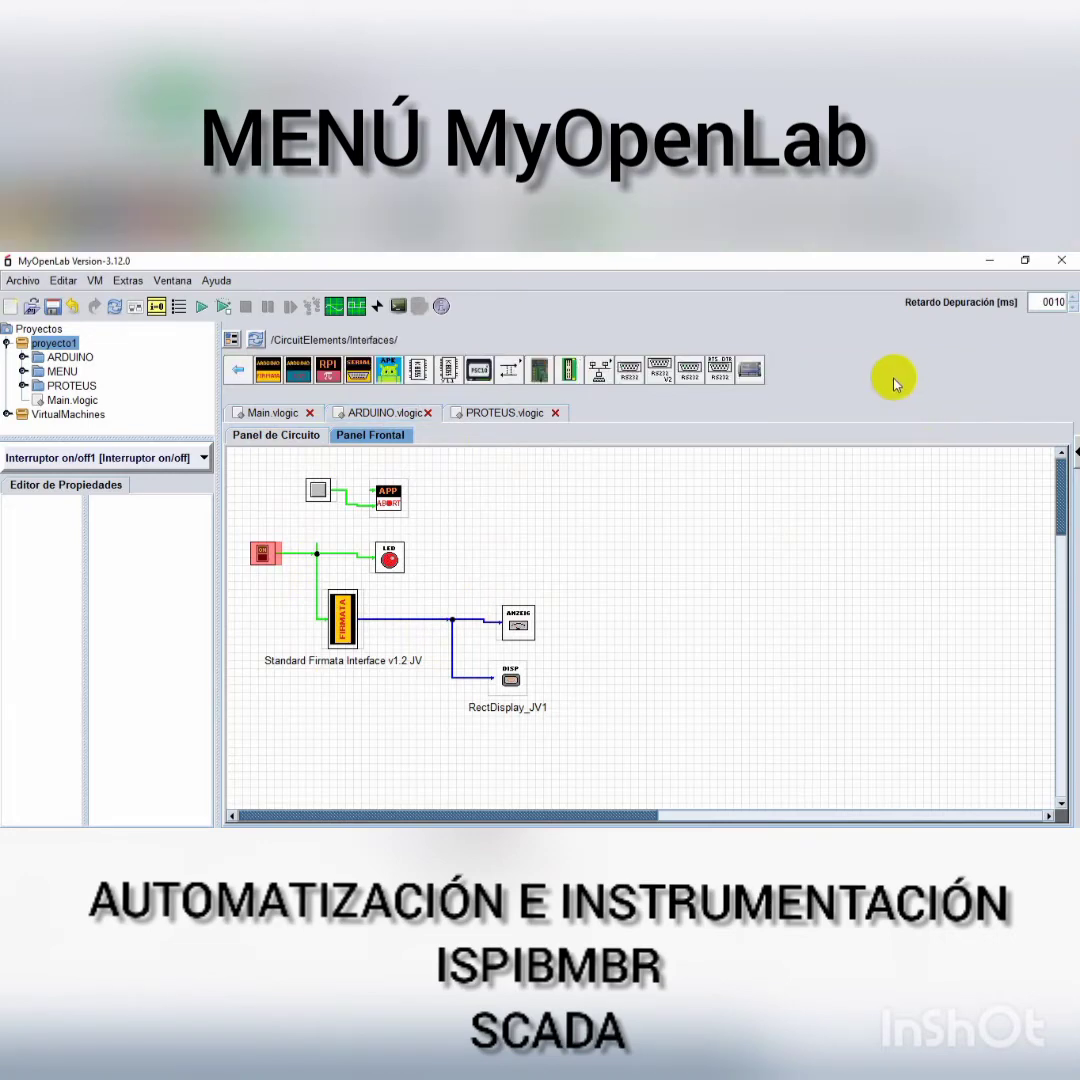
click(237, 369)
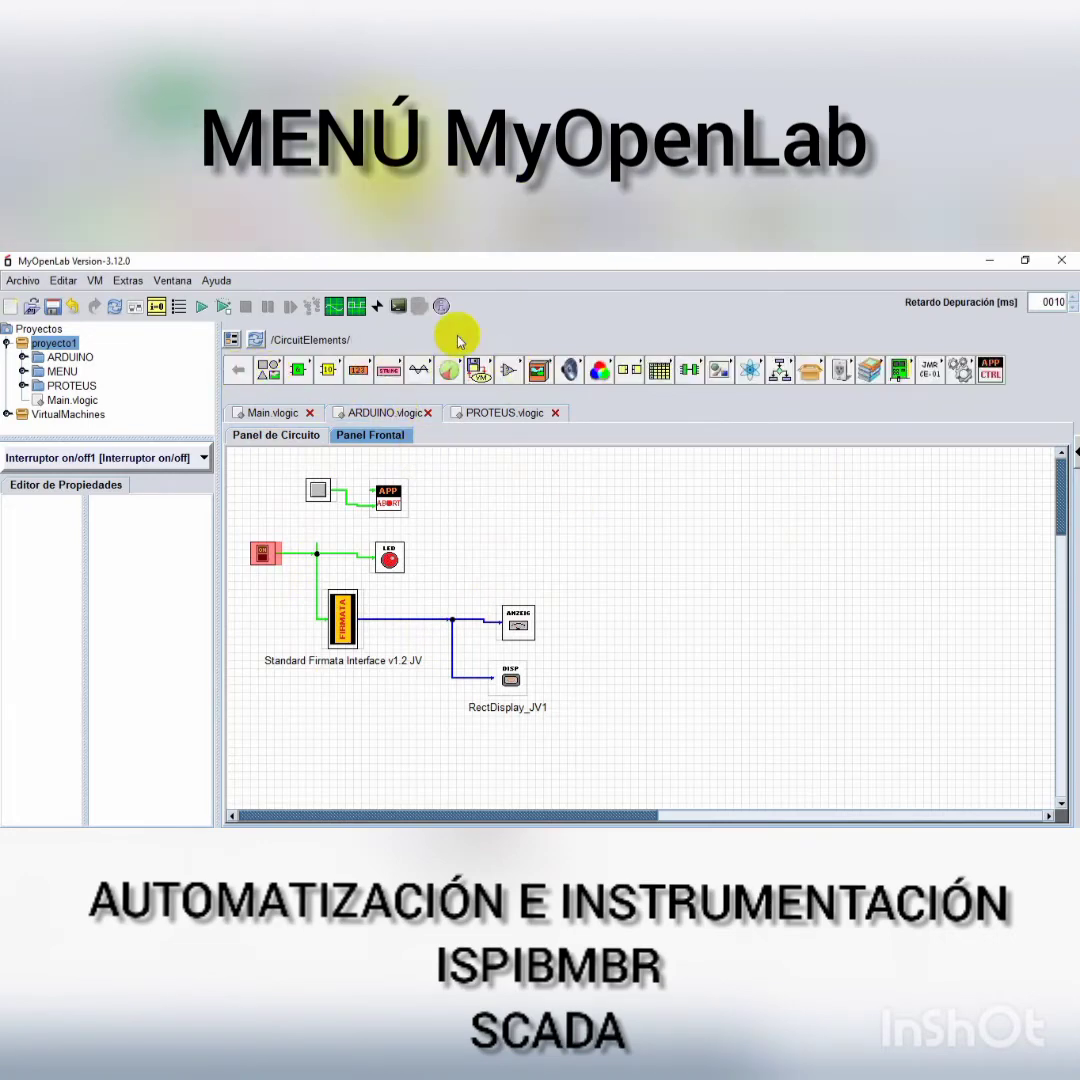
click(899, 371)
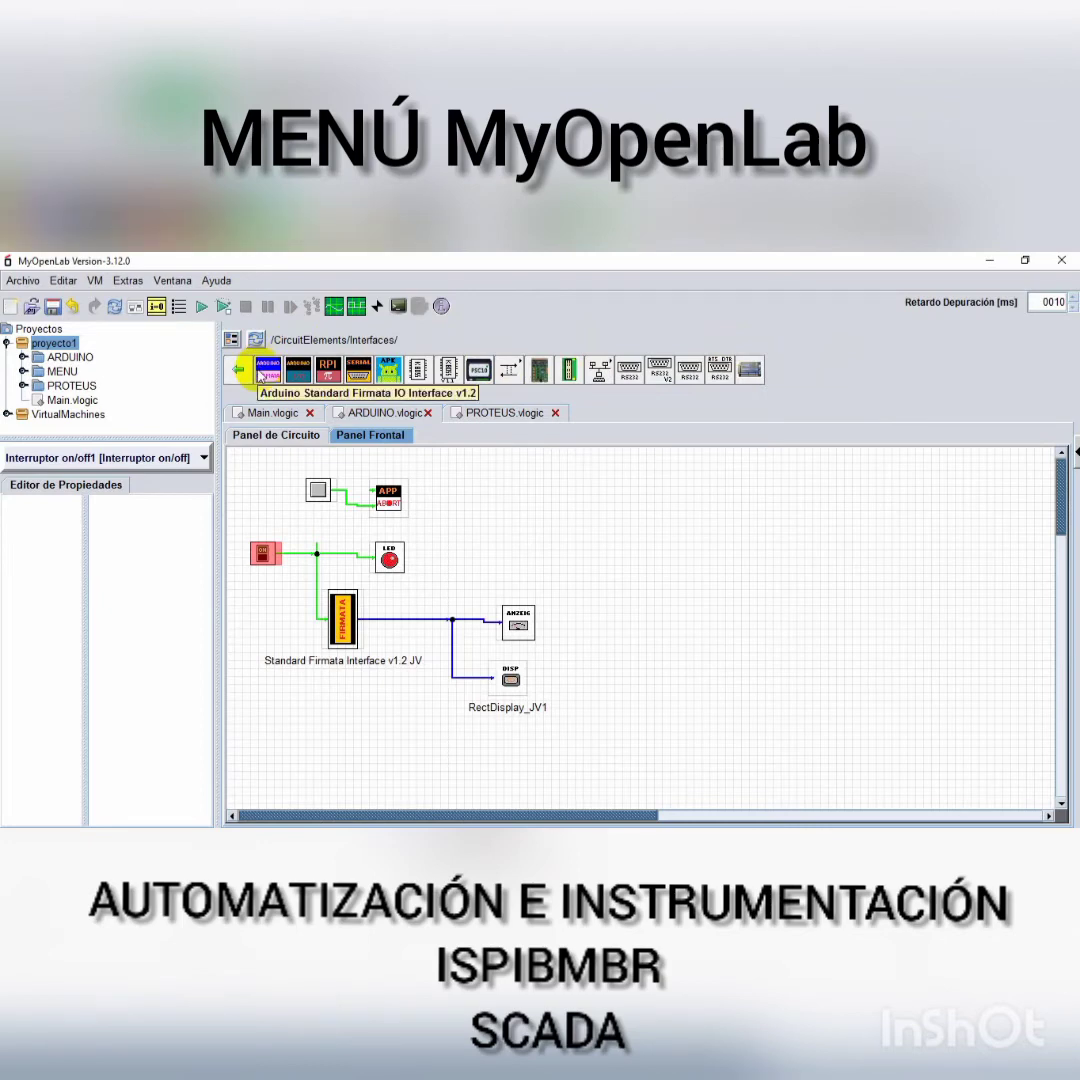
- Examine the Standard Firmata Interface block's properties and its available COM ports
drag(266, 374, 349, 632)
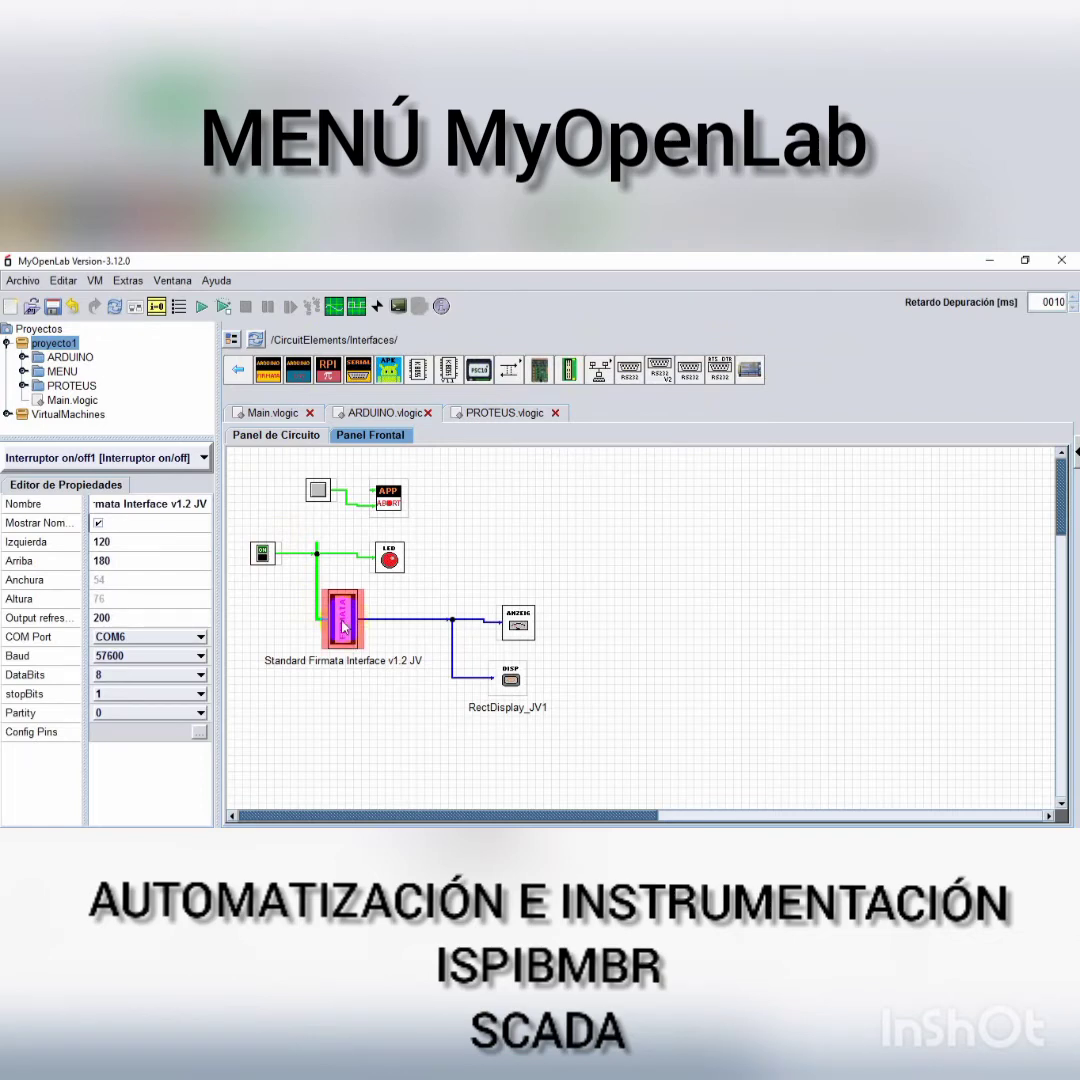
click(201, 640)
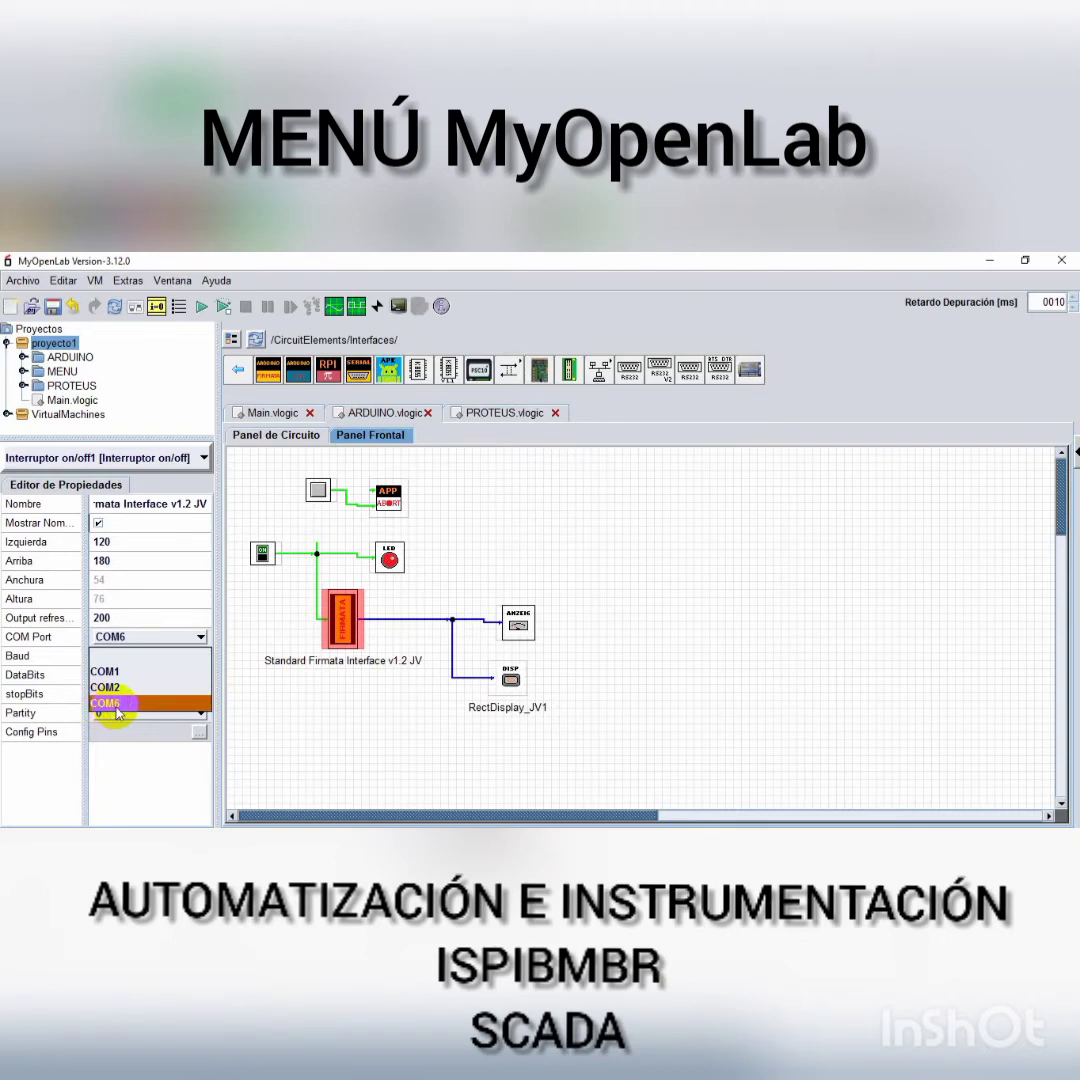
click(354, 718)
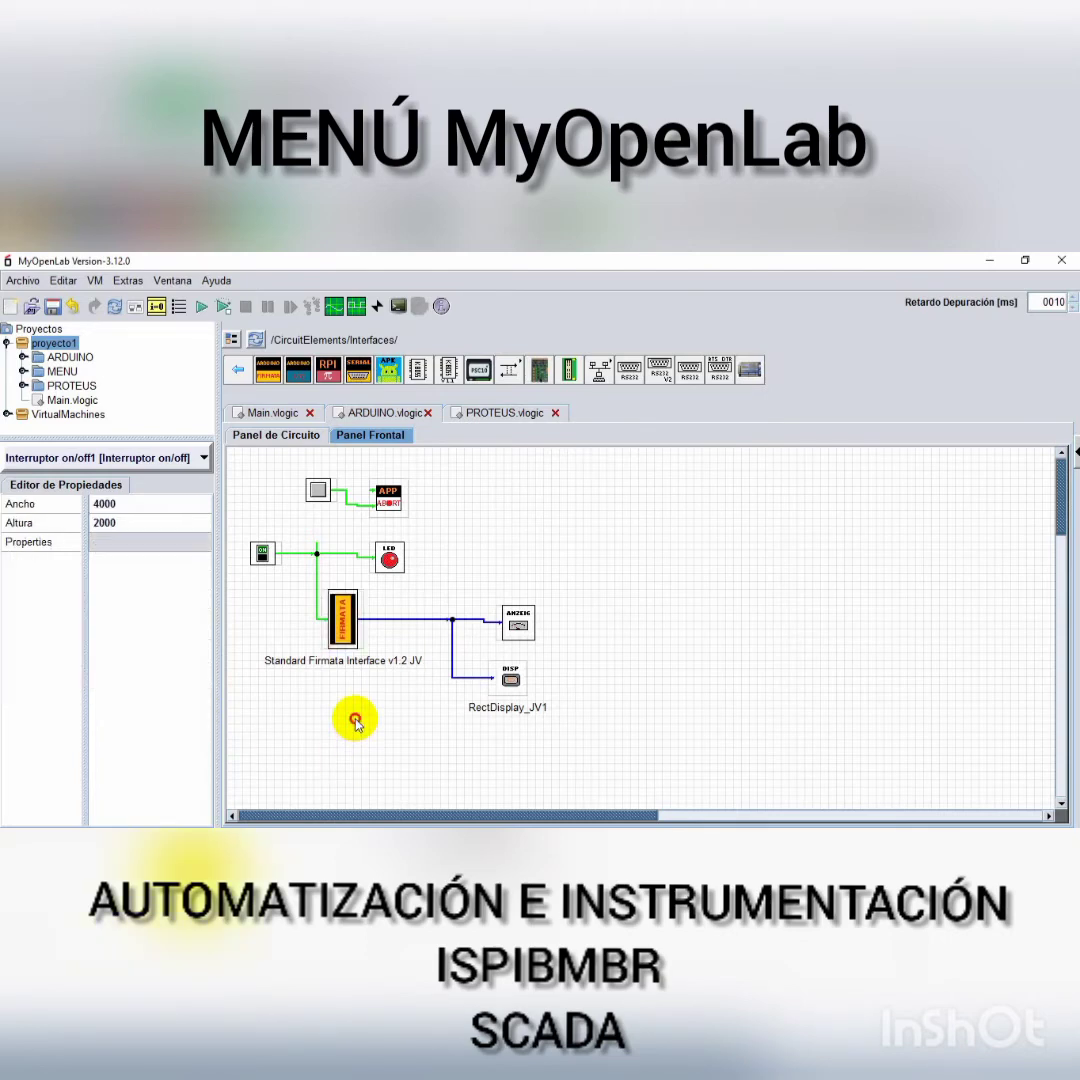
click(340, 632)
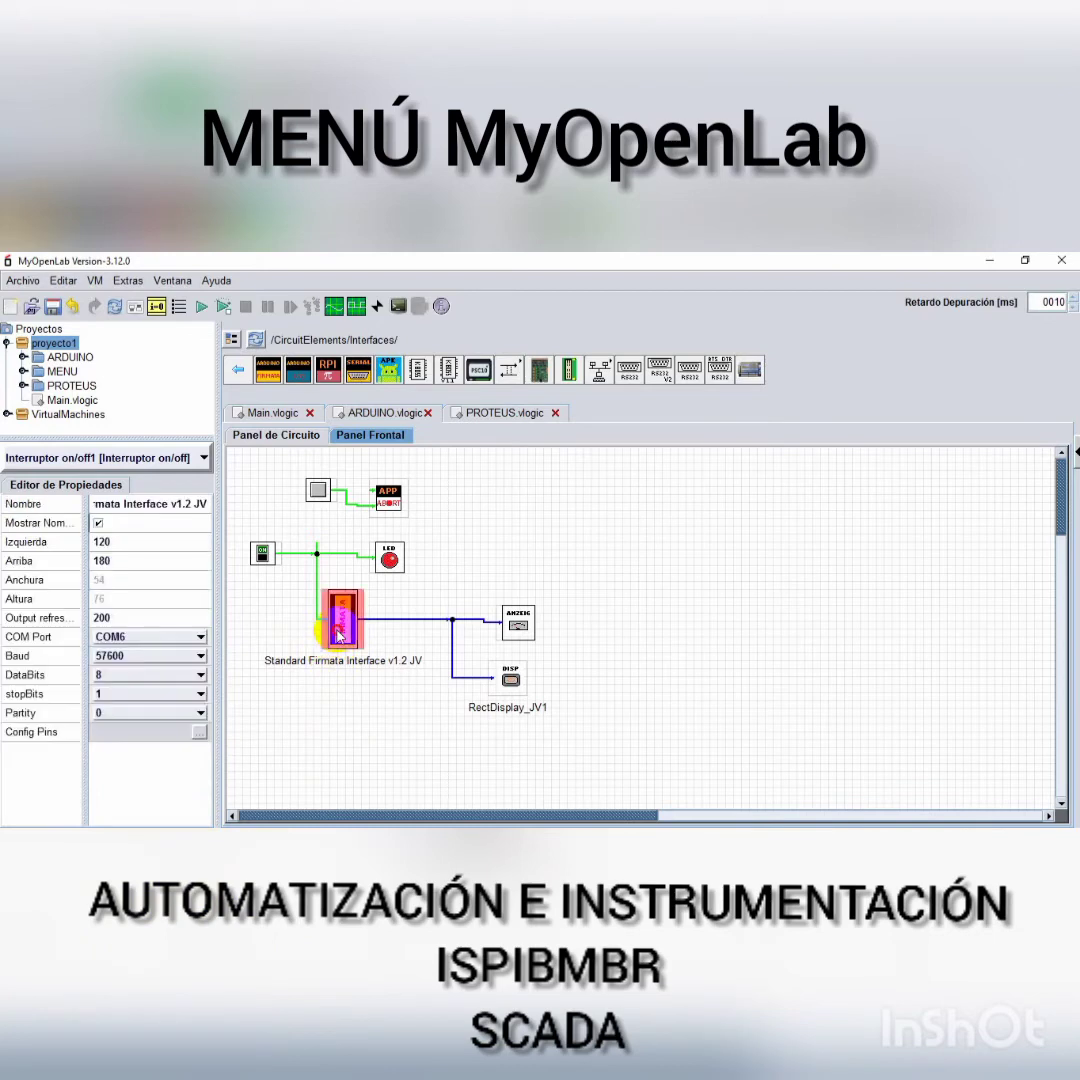
- Open the Firmata block's pin configuration and review which digital and analog pins are active
click(203, 735)
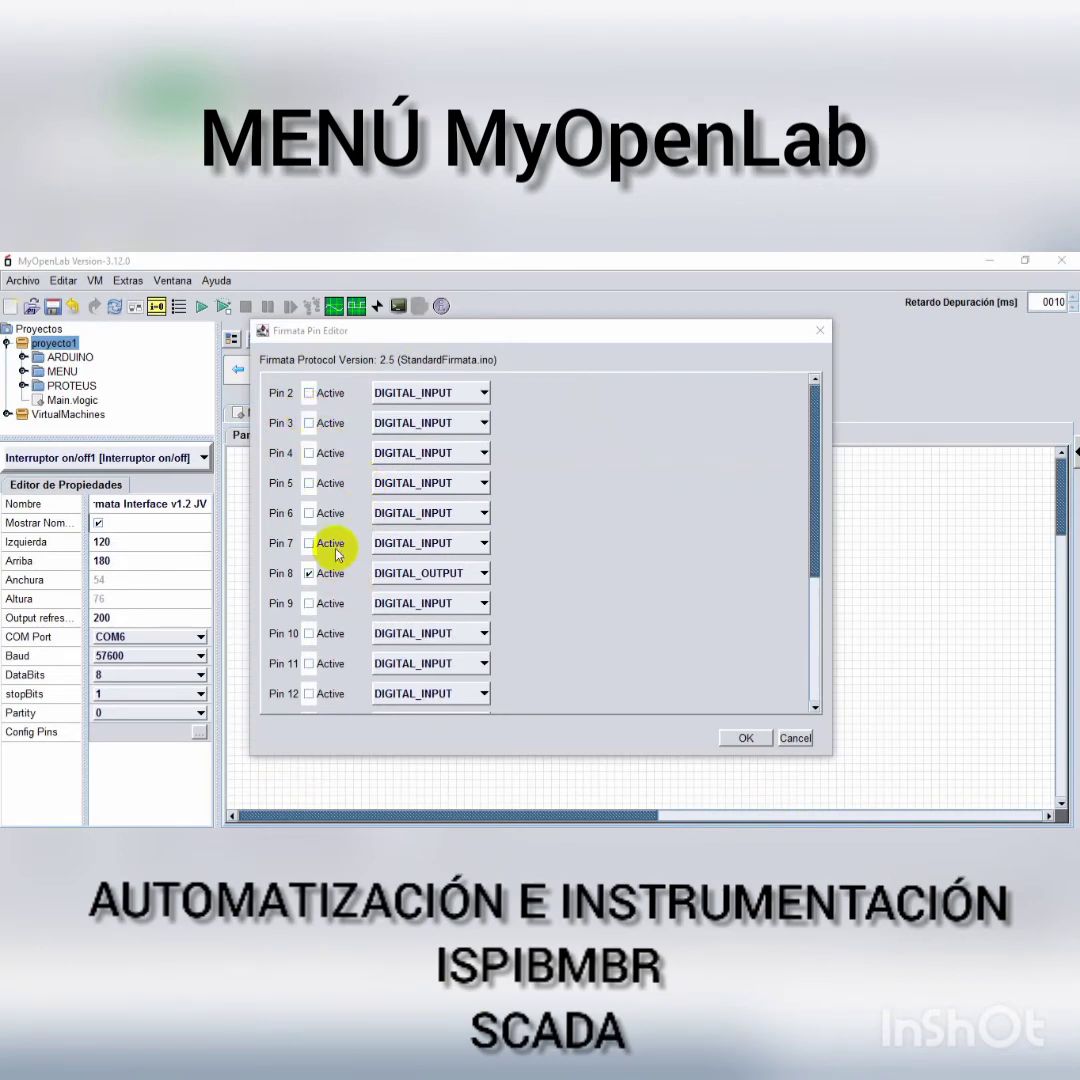
scroll(370, 590, down, 1)
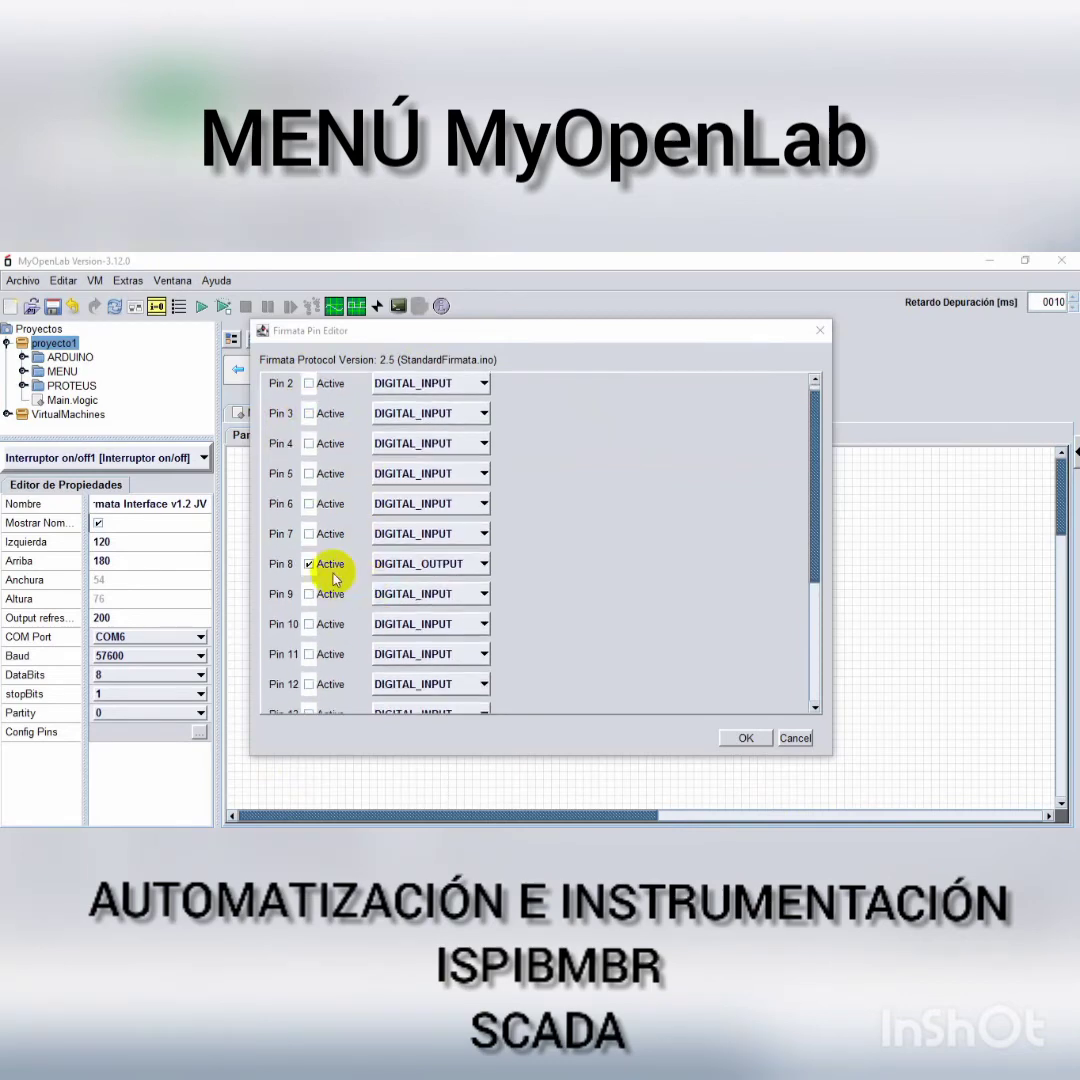
drag(814, 432, 812, 603)
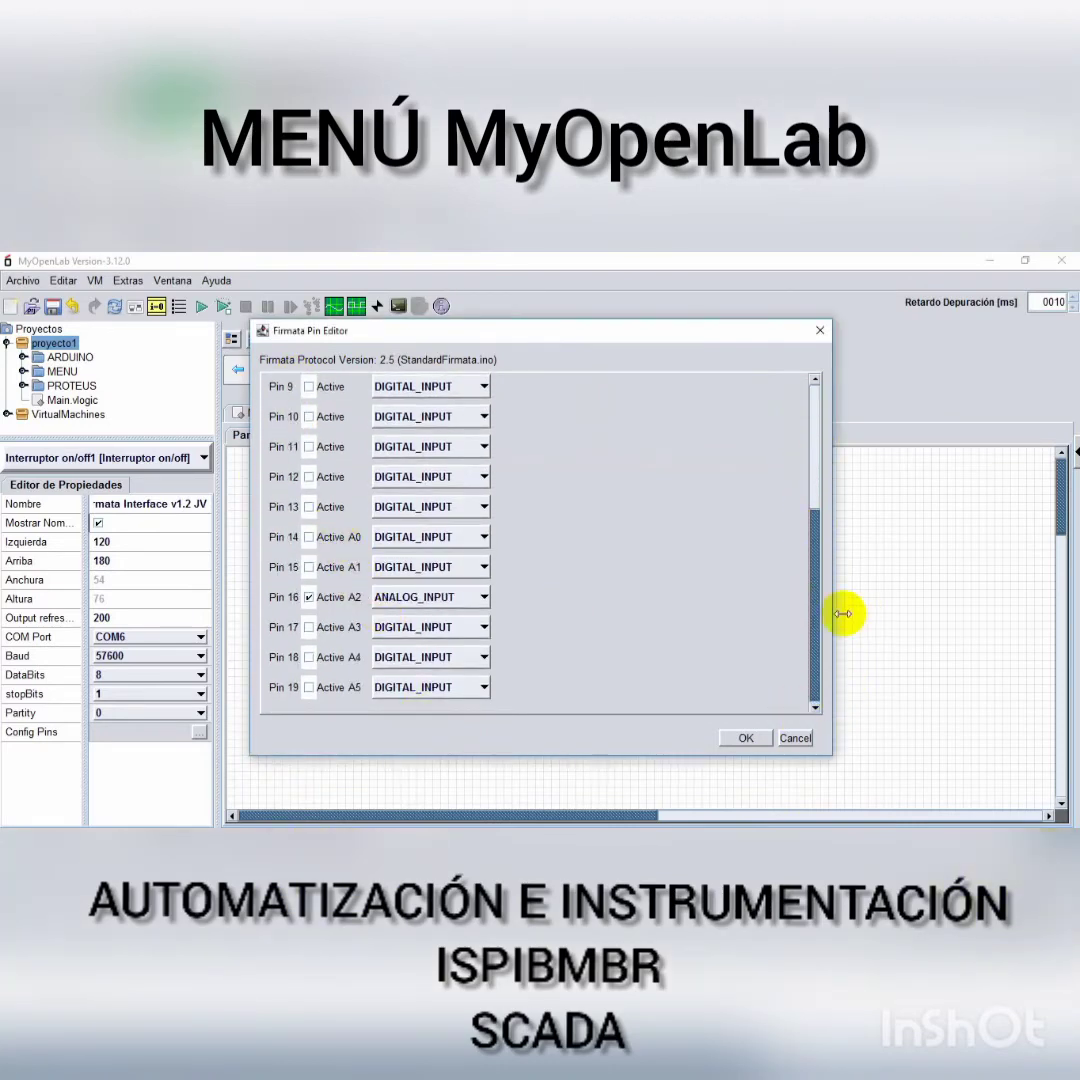
drag(814, 645, 819, 495)
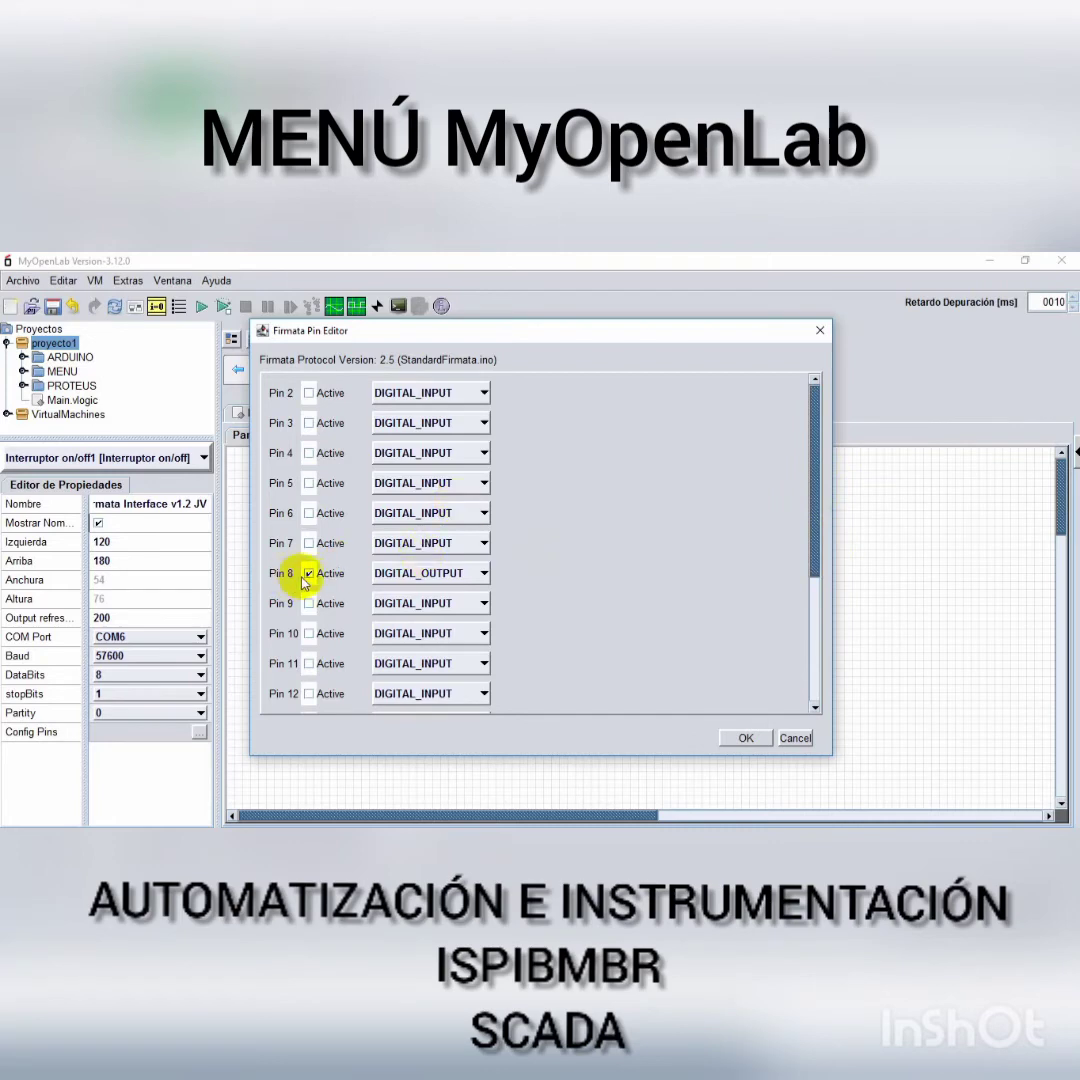
- Choose DIGITAL_OUTPUT for pin 8 and ANALOG_INPUT for pin 16 (A2), and close the Firmata pin editor without applying
click(476, 574)
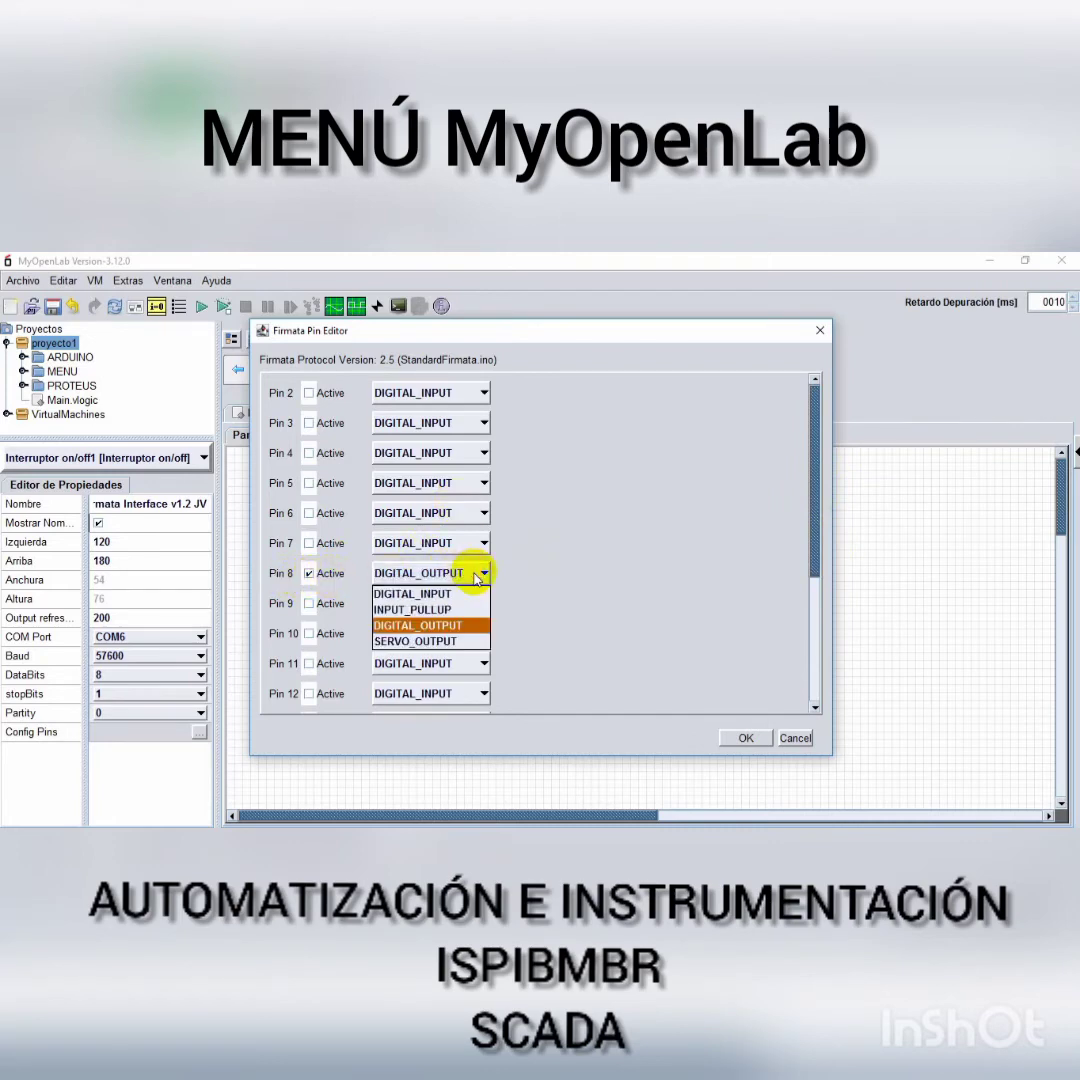
click(413, 634)
scroll(393, 645, down, 2)
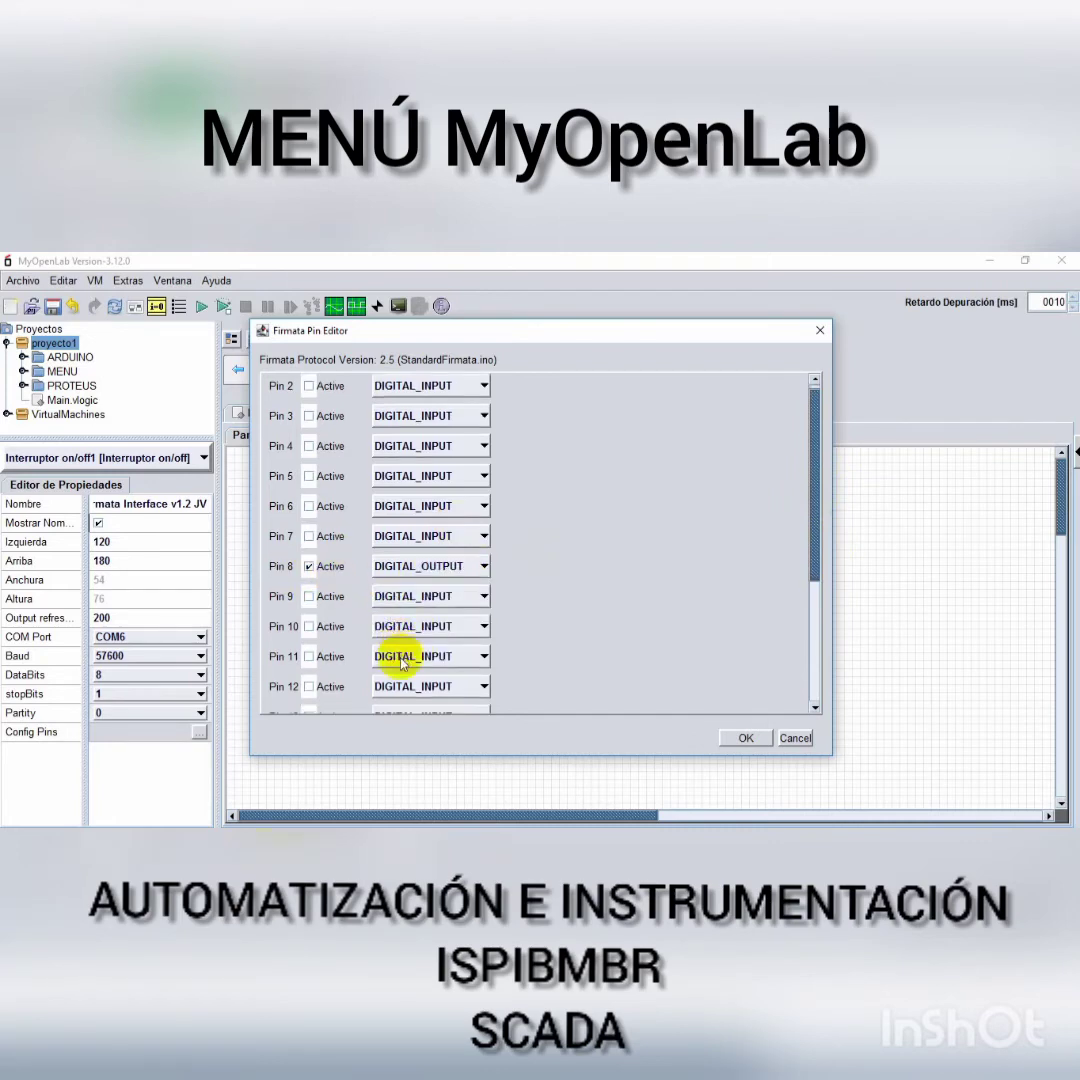
drag(823, 462, 810, 646)
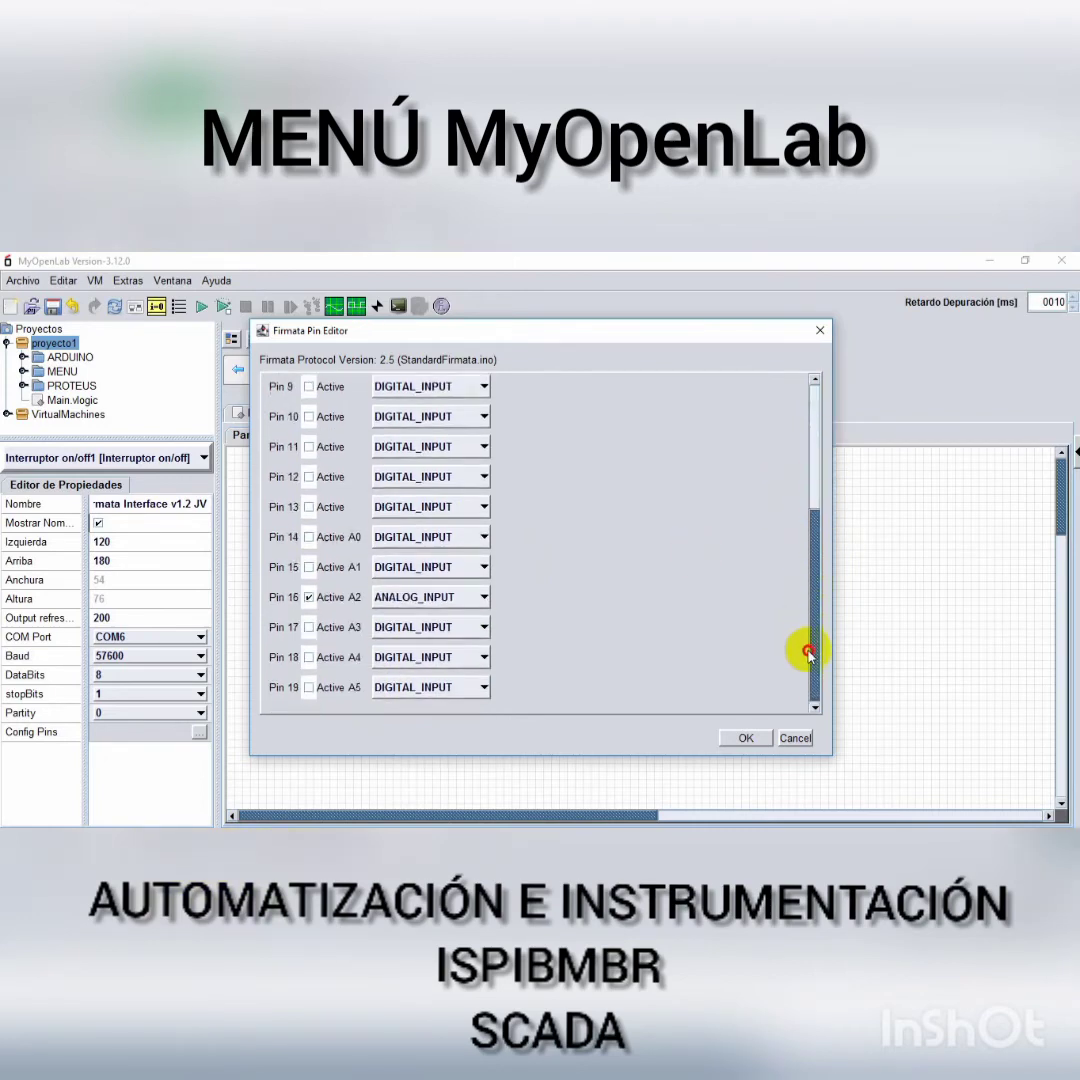
click(440, 597)
click(424, 667)
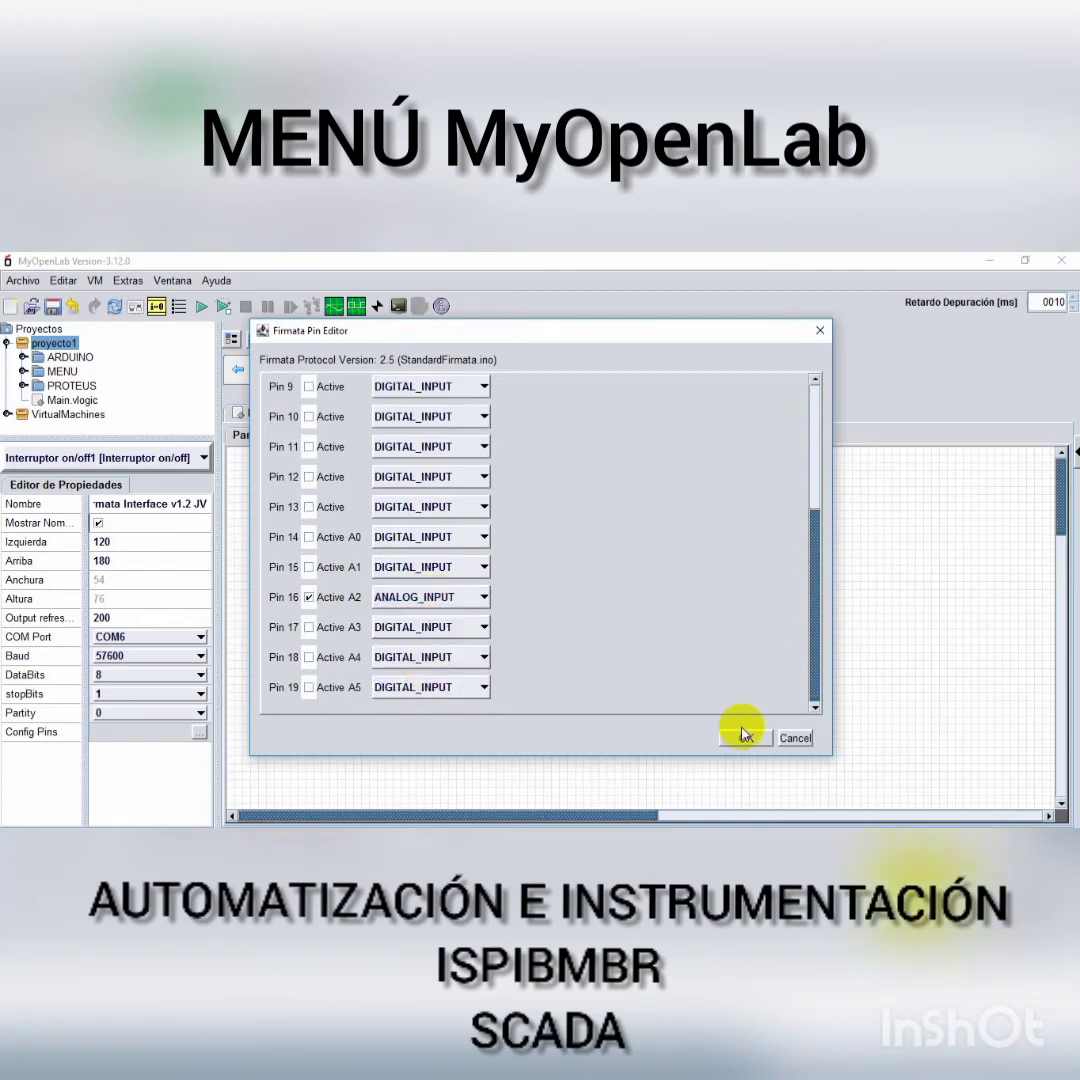
click(821, 333)
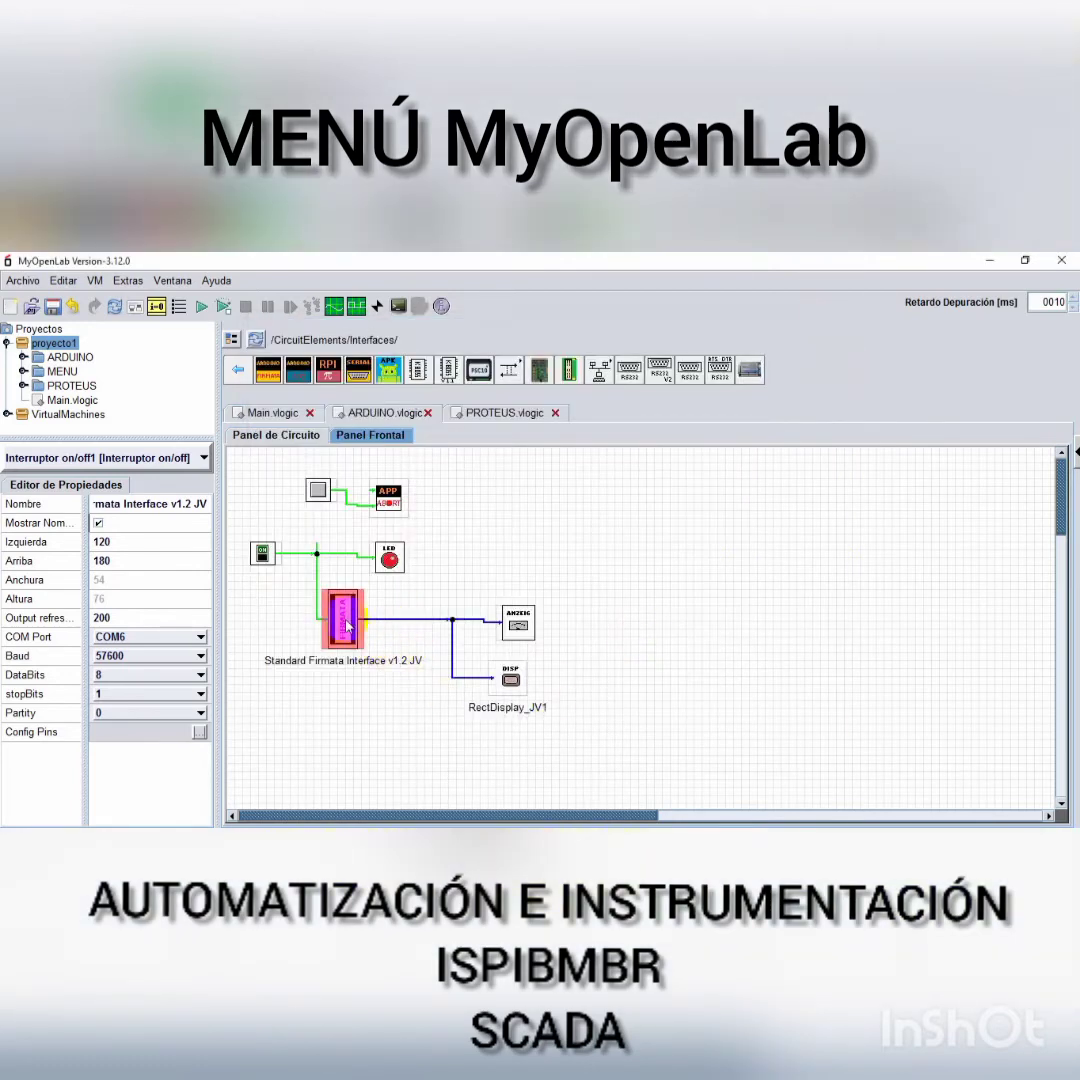
- Trace the Firmata block's wiring to the meter and compare the ARDUINO circuit with its front panel
click(295, 620)
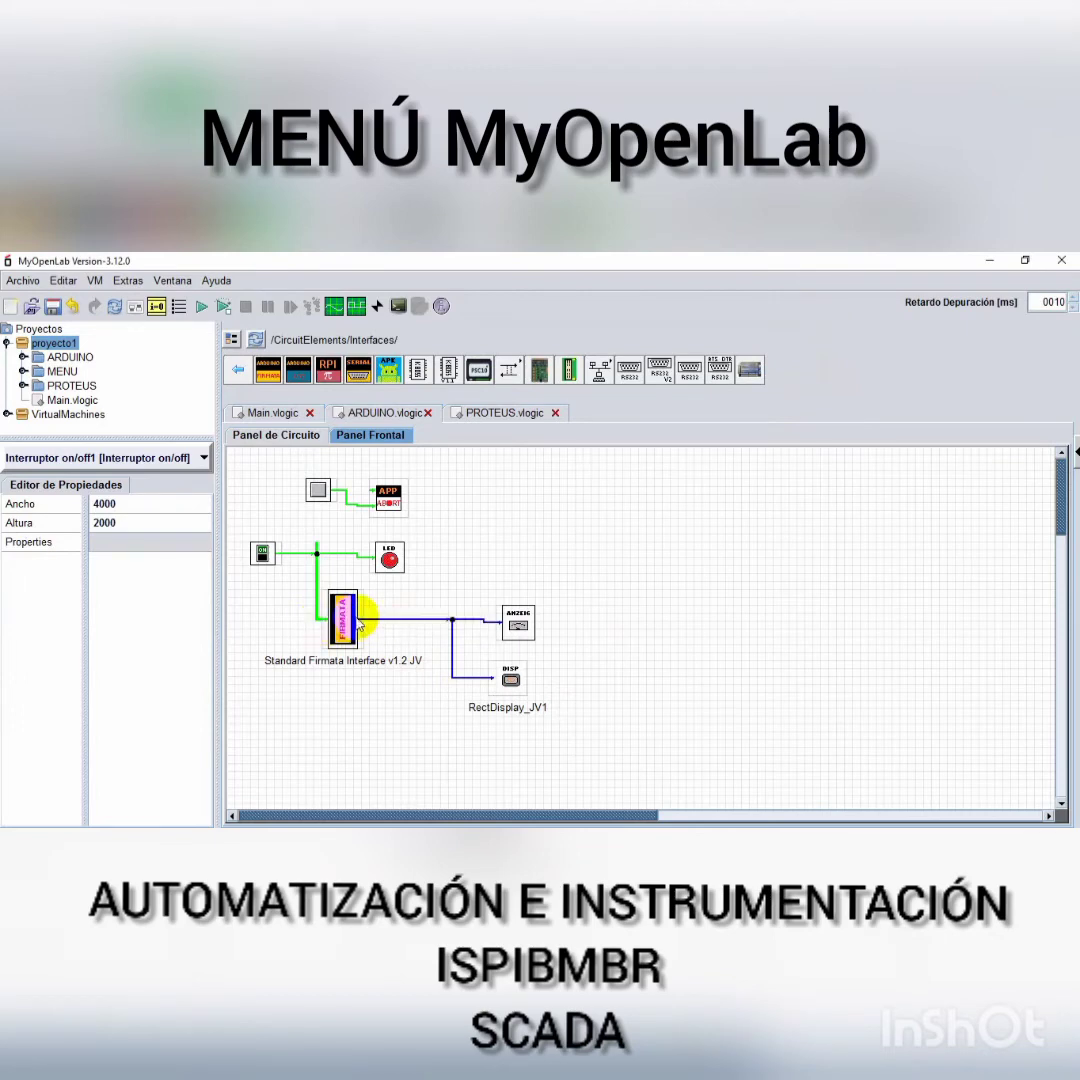
drag(365, 627, 519, 625)
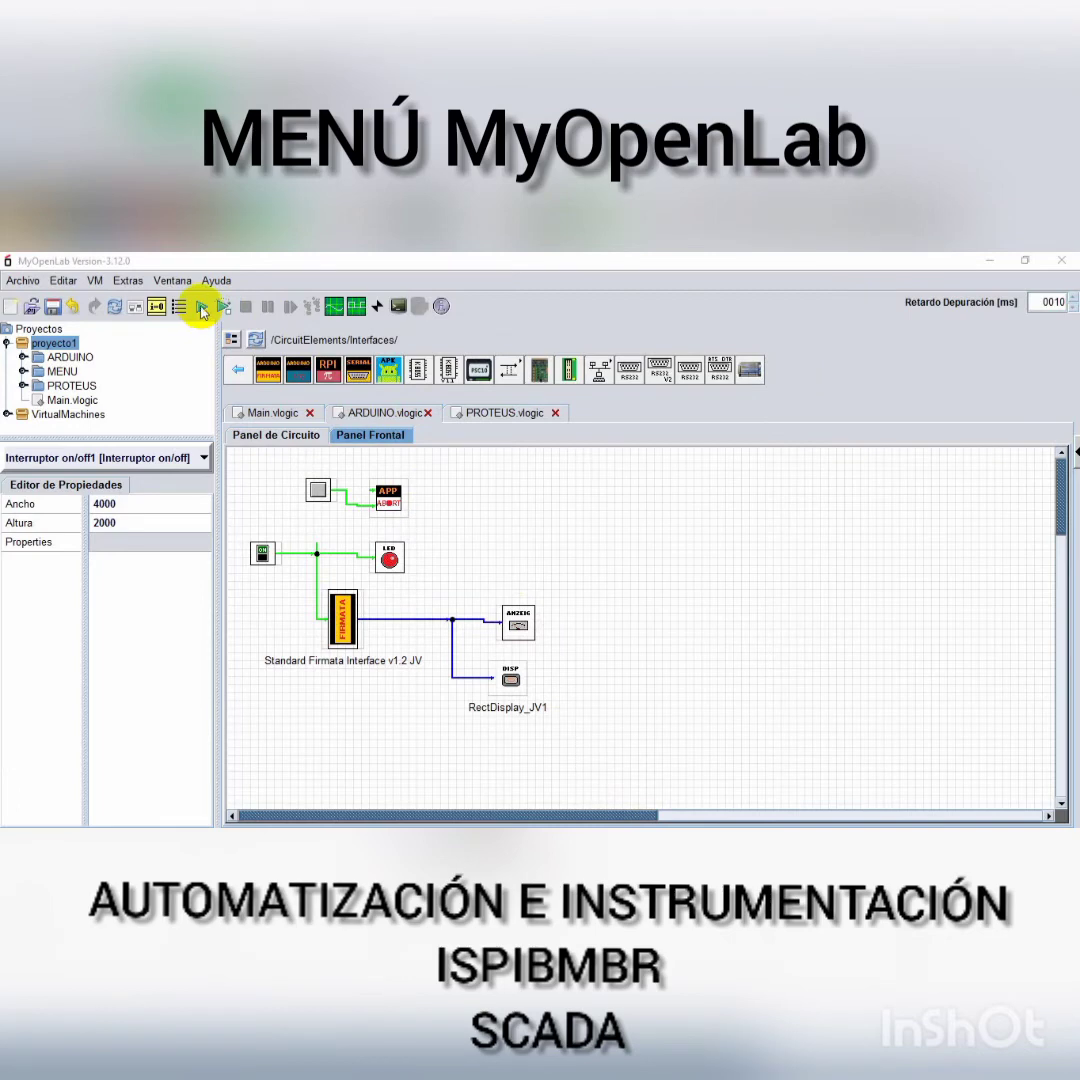
click(368, 436)
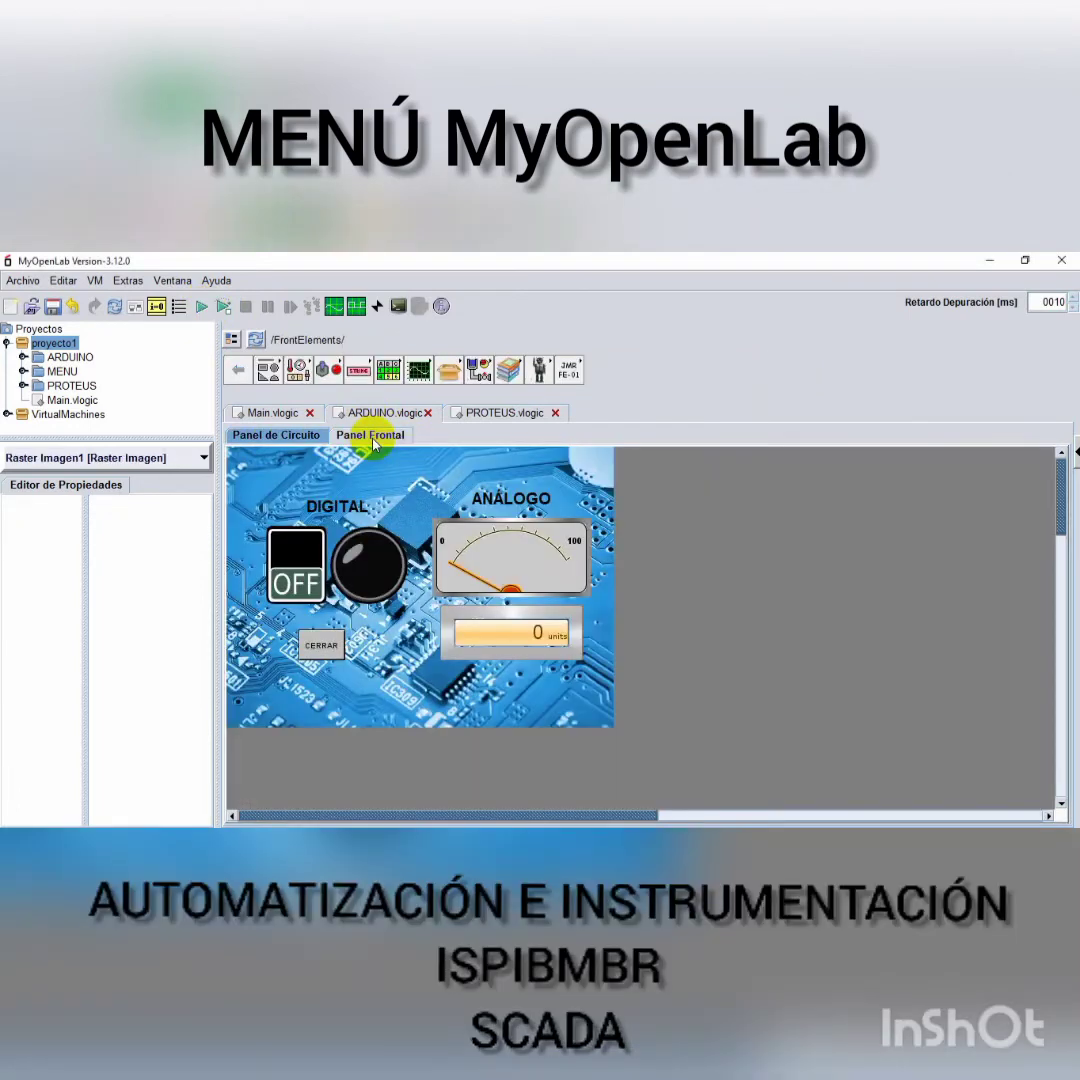
click(300, 435)
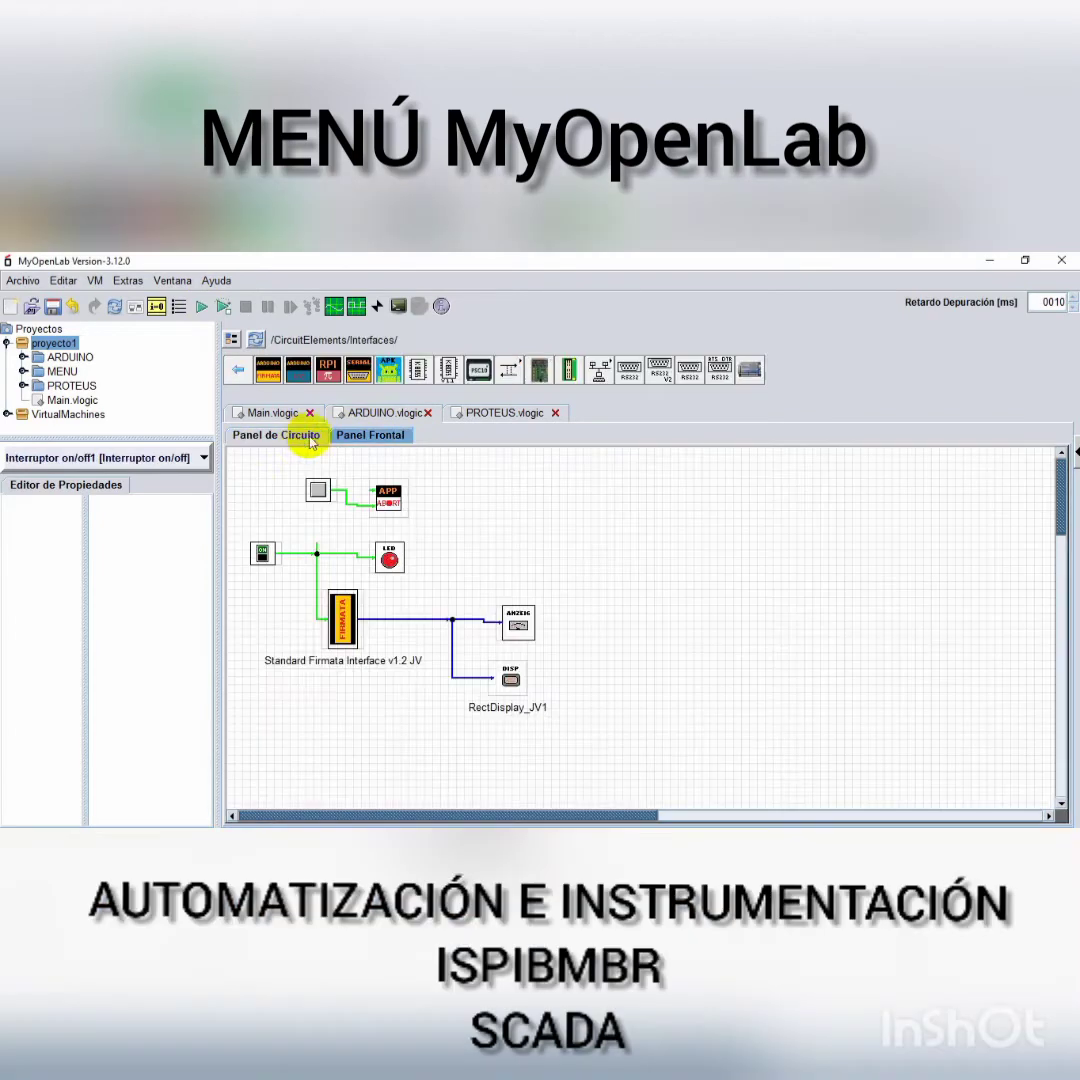
click(368, 436)
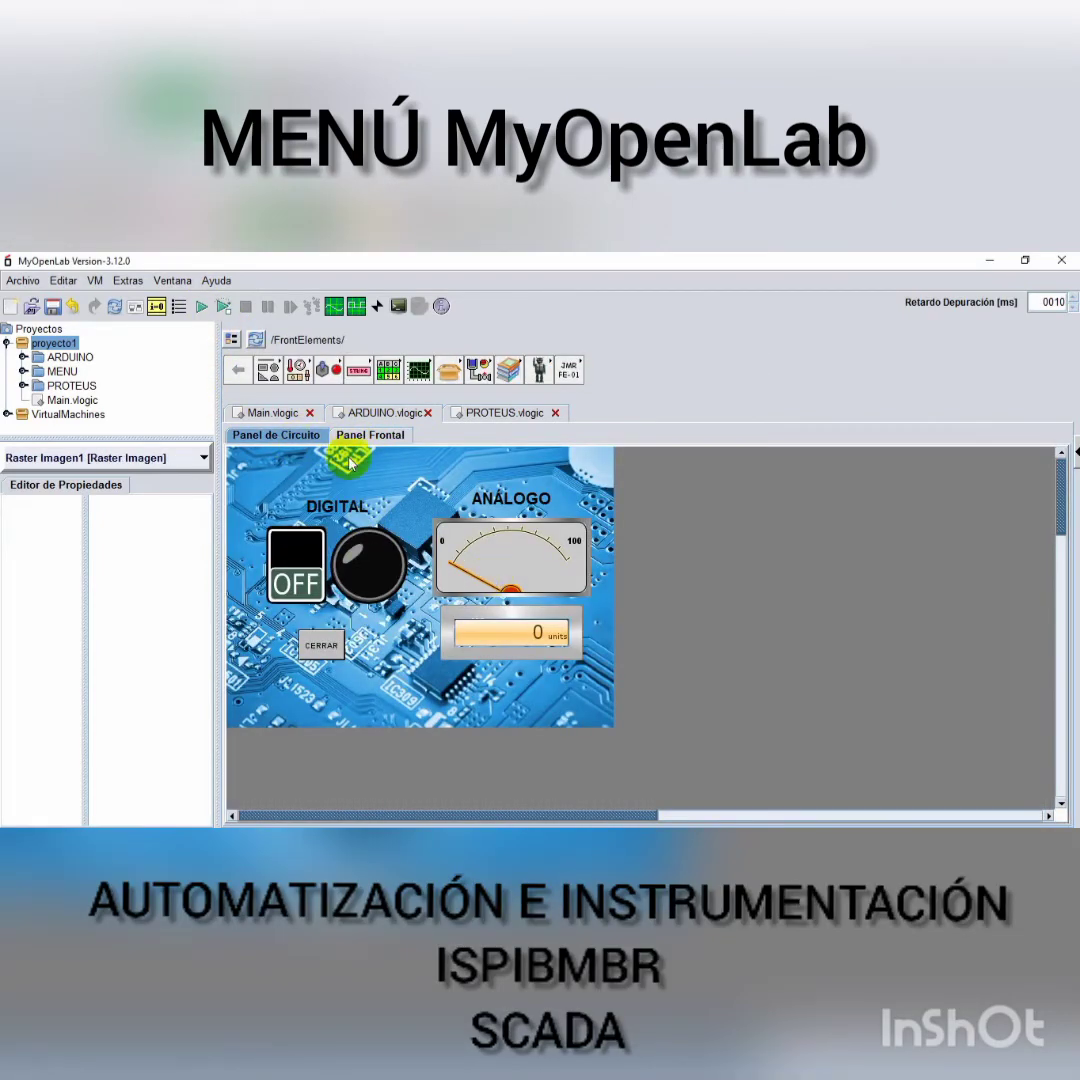
- Run the ARDUINO screen from its front panel to test it
click(393, 570)
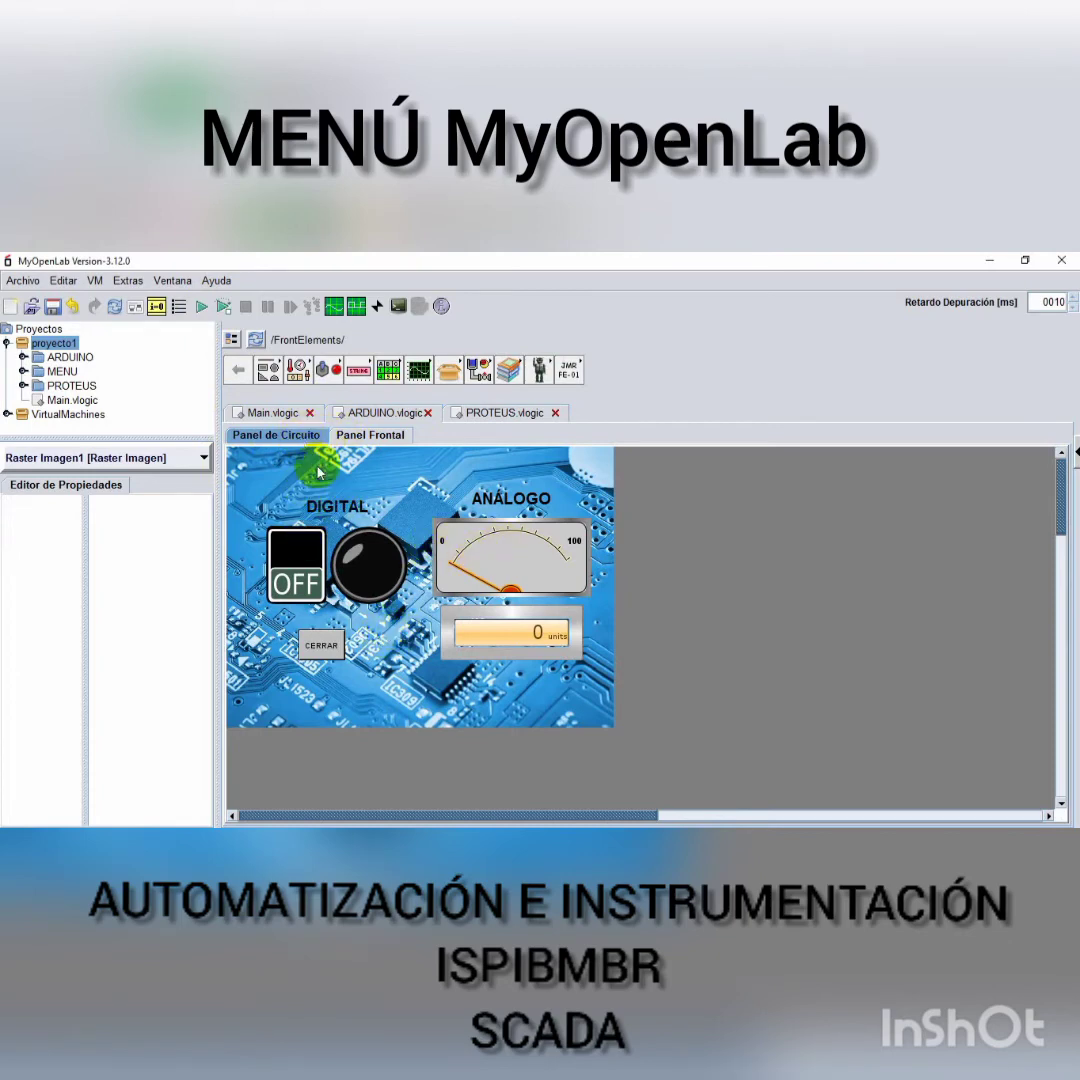
click(200, 308)
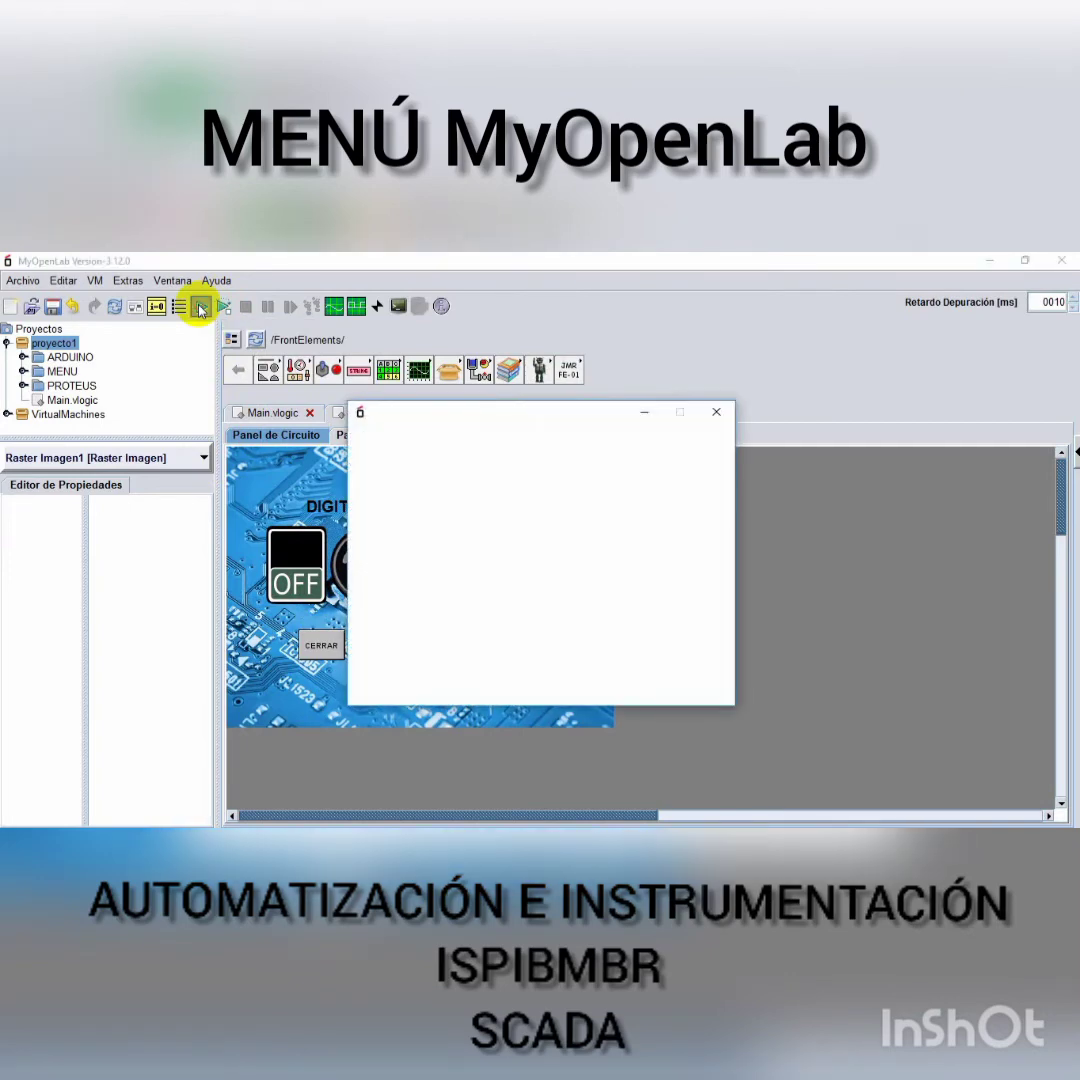
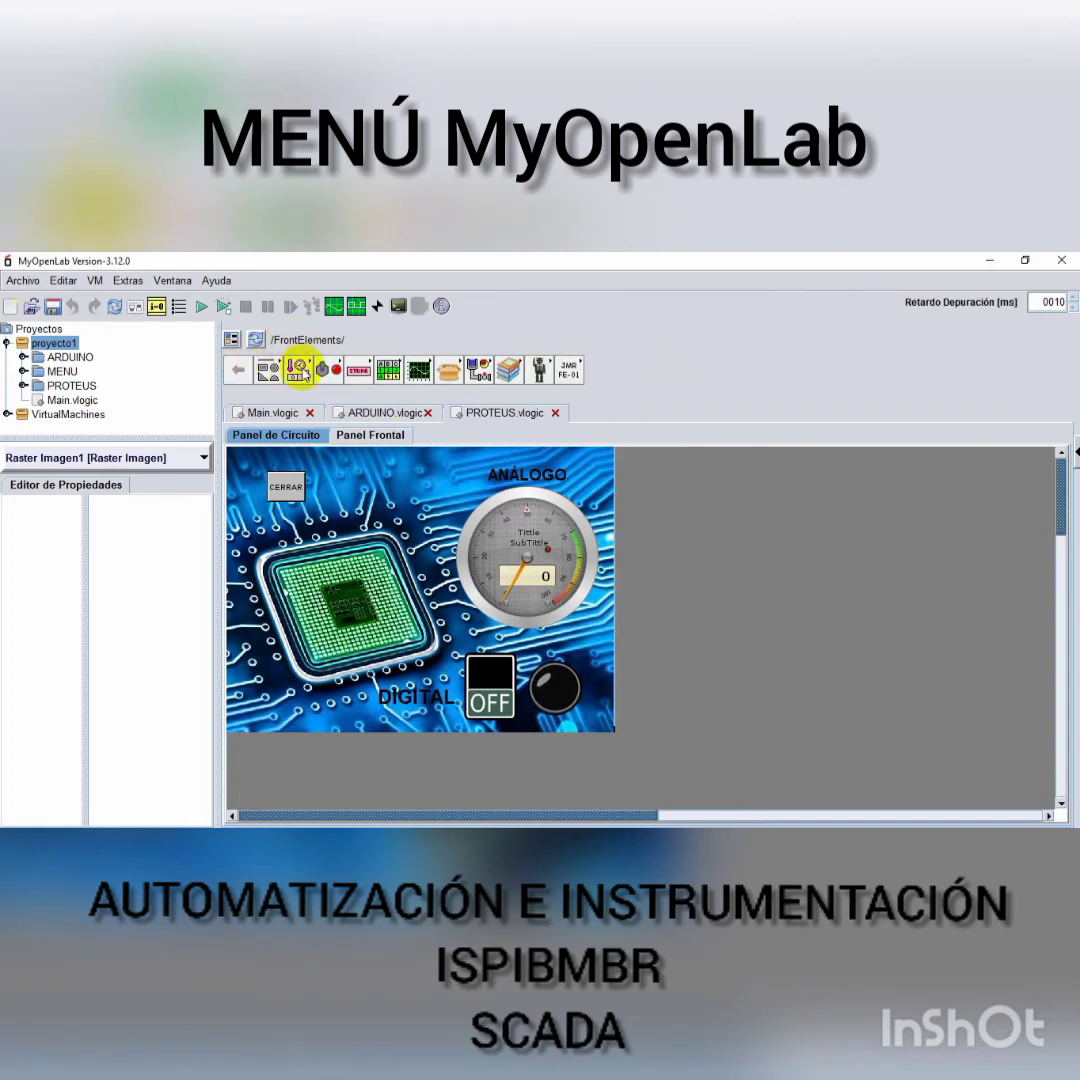
- Locate the Radial_JV gauge among the numeric front elements, under Indicadores de Aguja JV
click(298, 370)
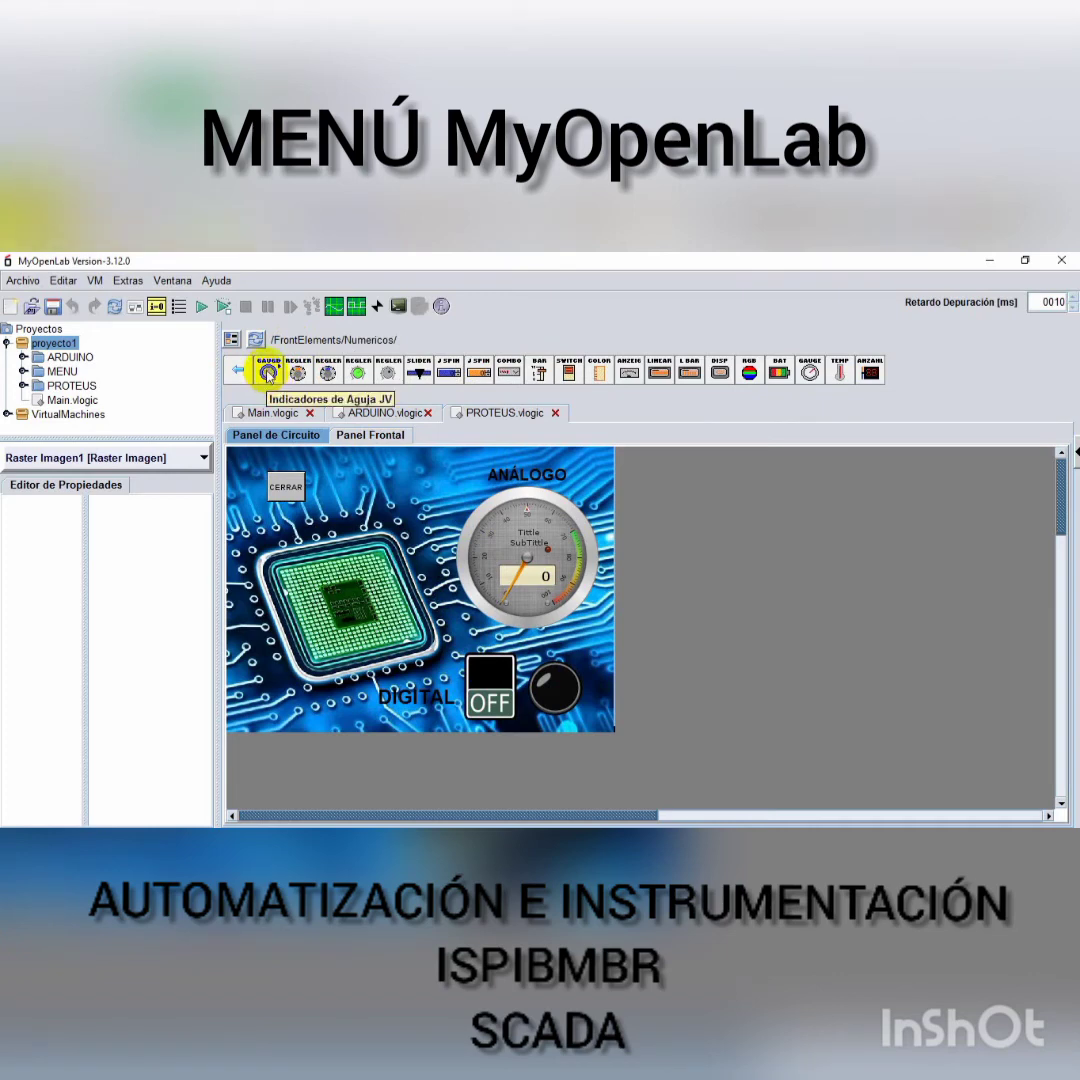
click(268, 372)
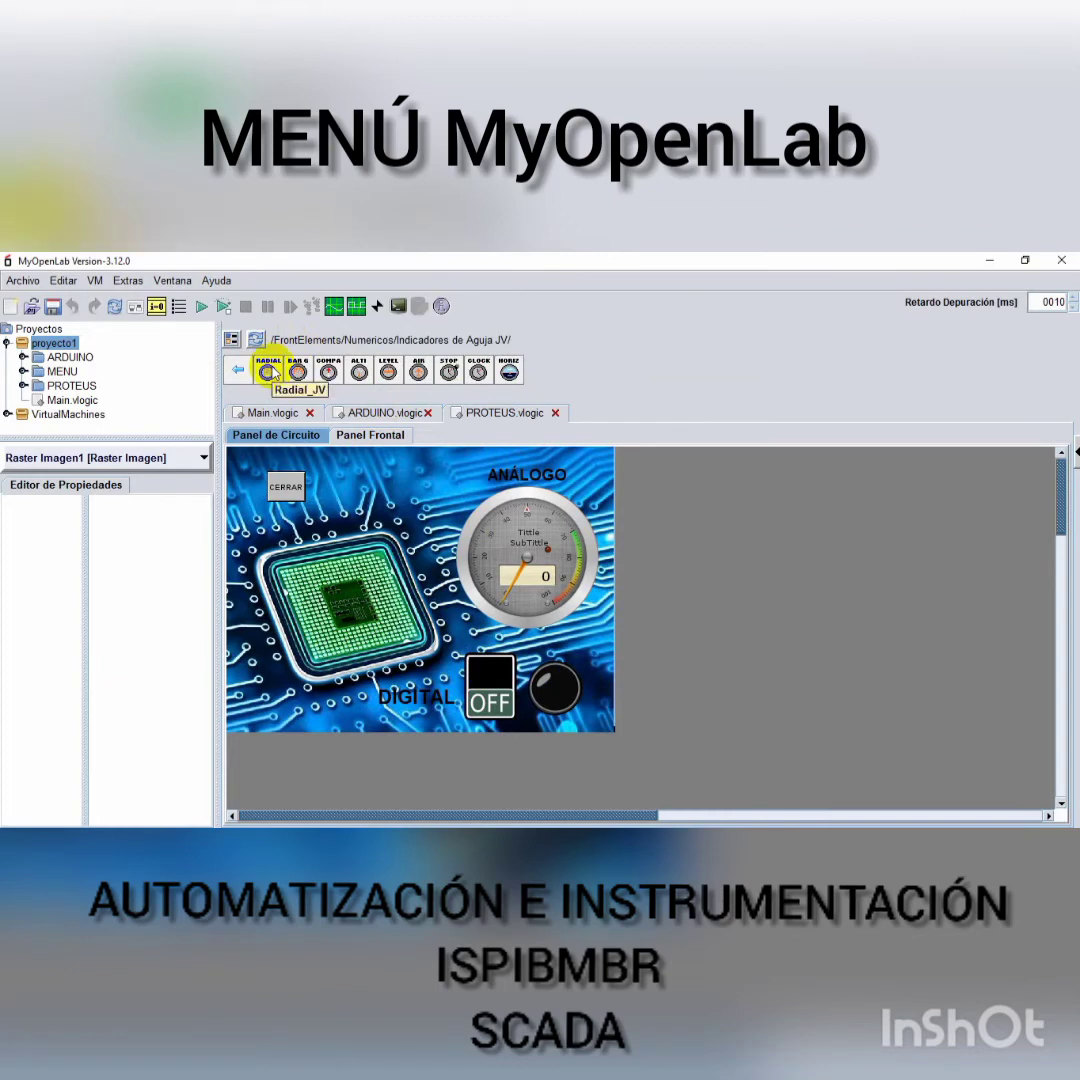
drag(268, 372, 378, 525)
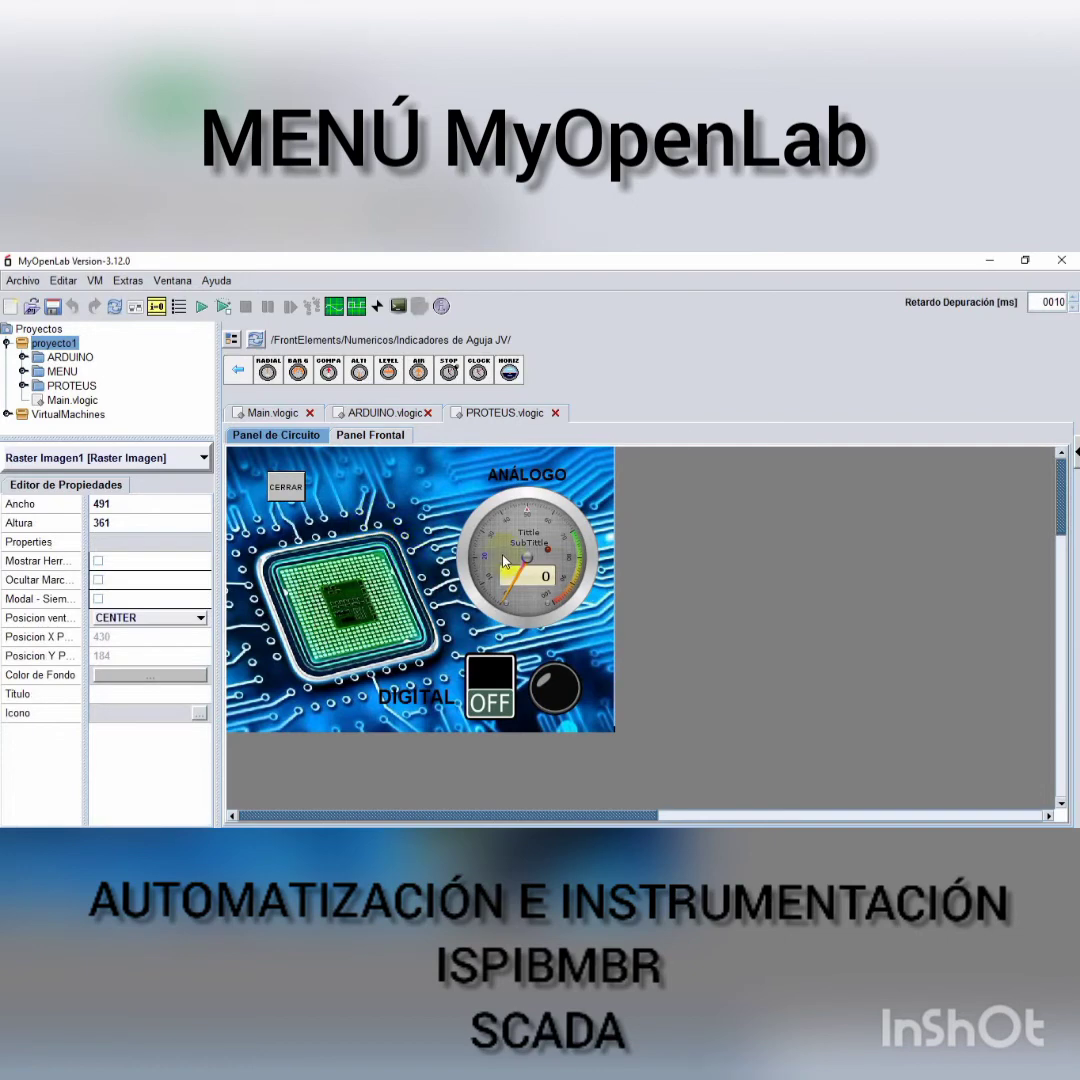
- Examine the PROTEUS radial gauge's properties, including LCD Visible and Texto unidades, and deselect the gauge
click(551, 513)
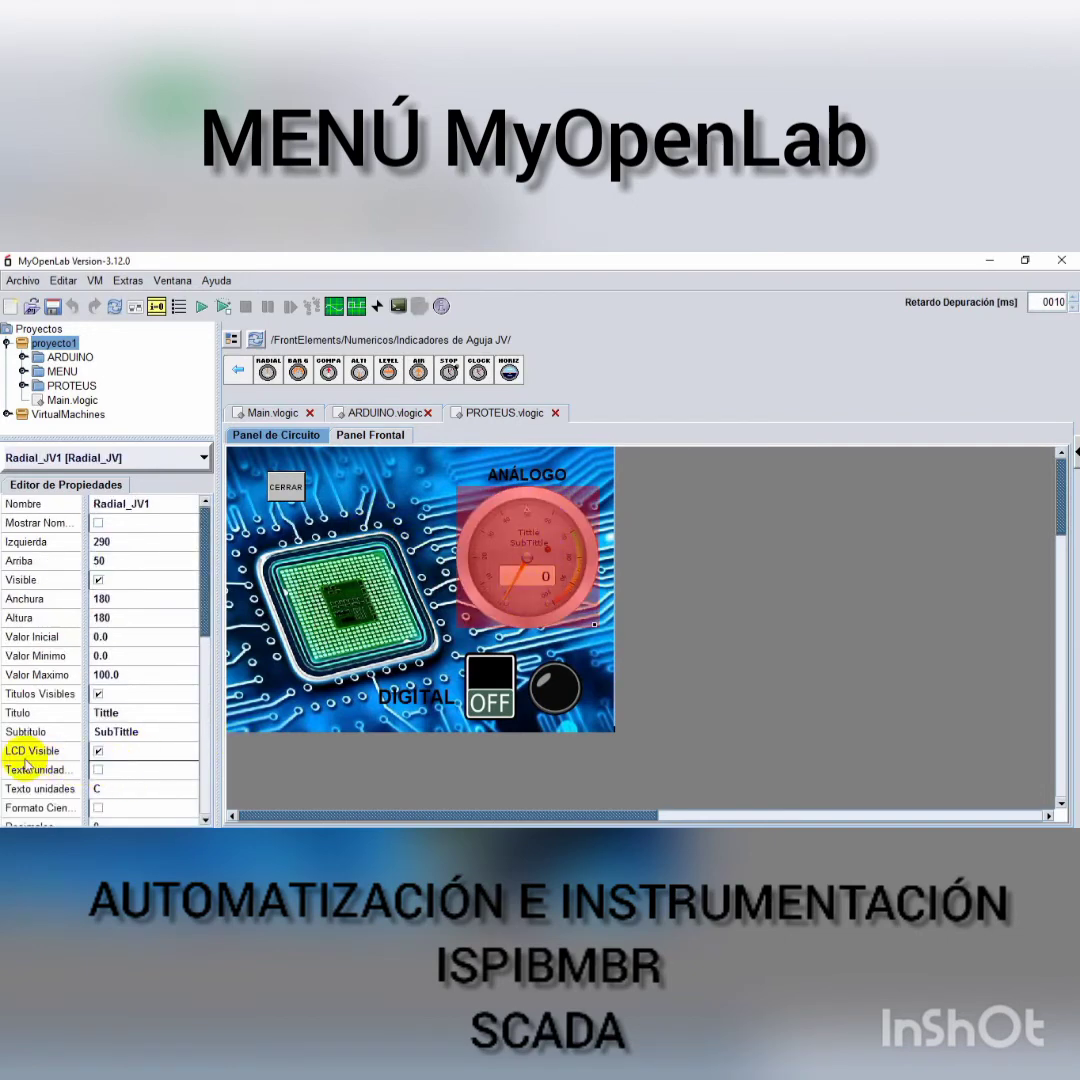
click(537, 598)
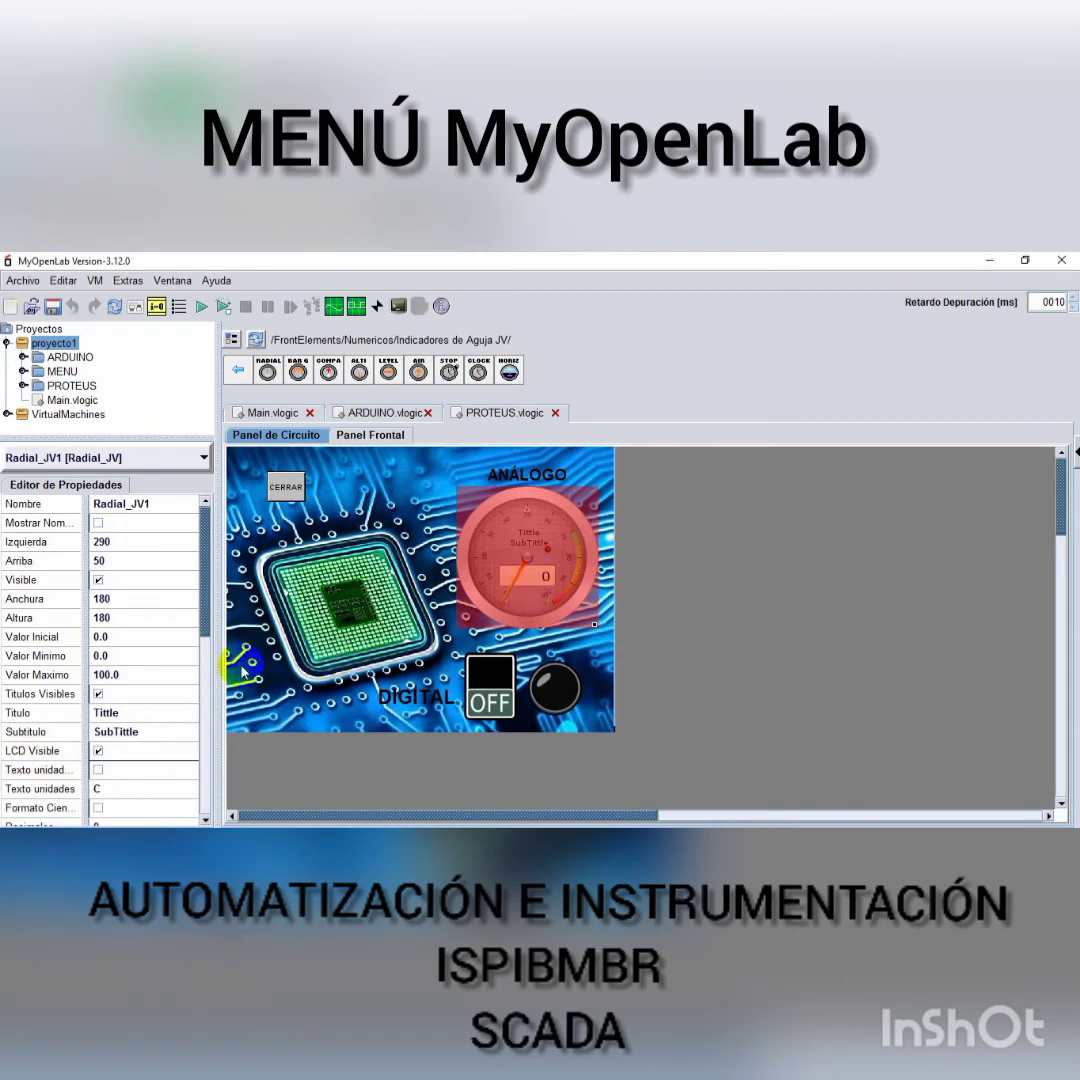
click(98, 752)
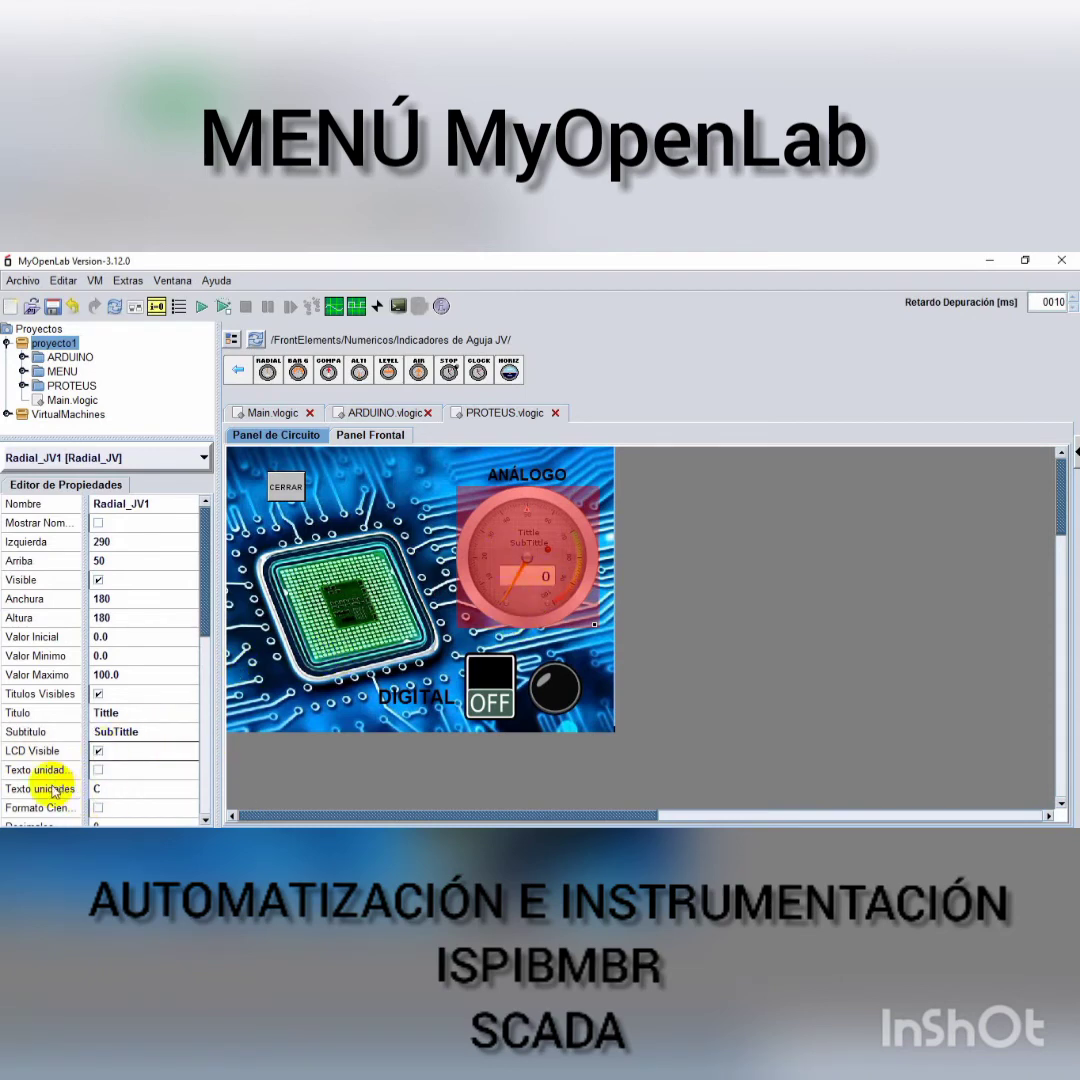
click(100, 789)
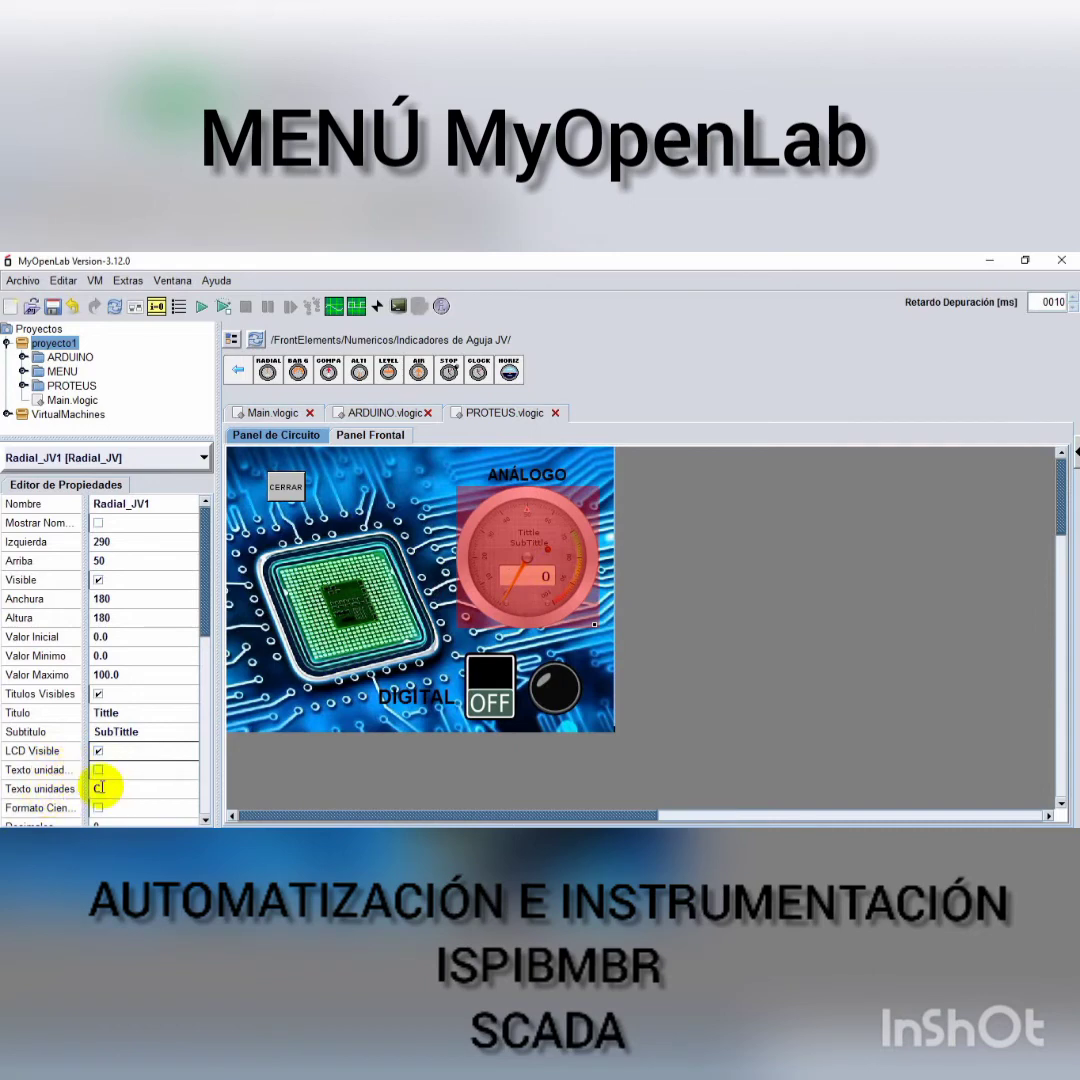
key(Return)
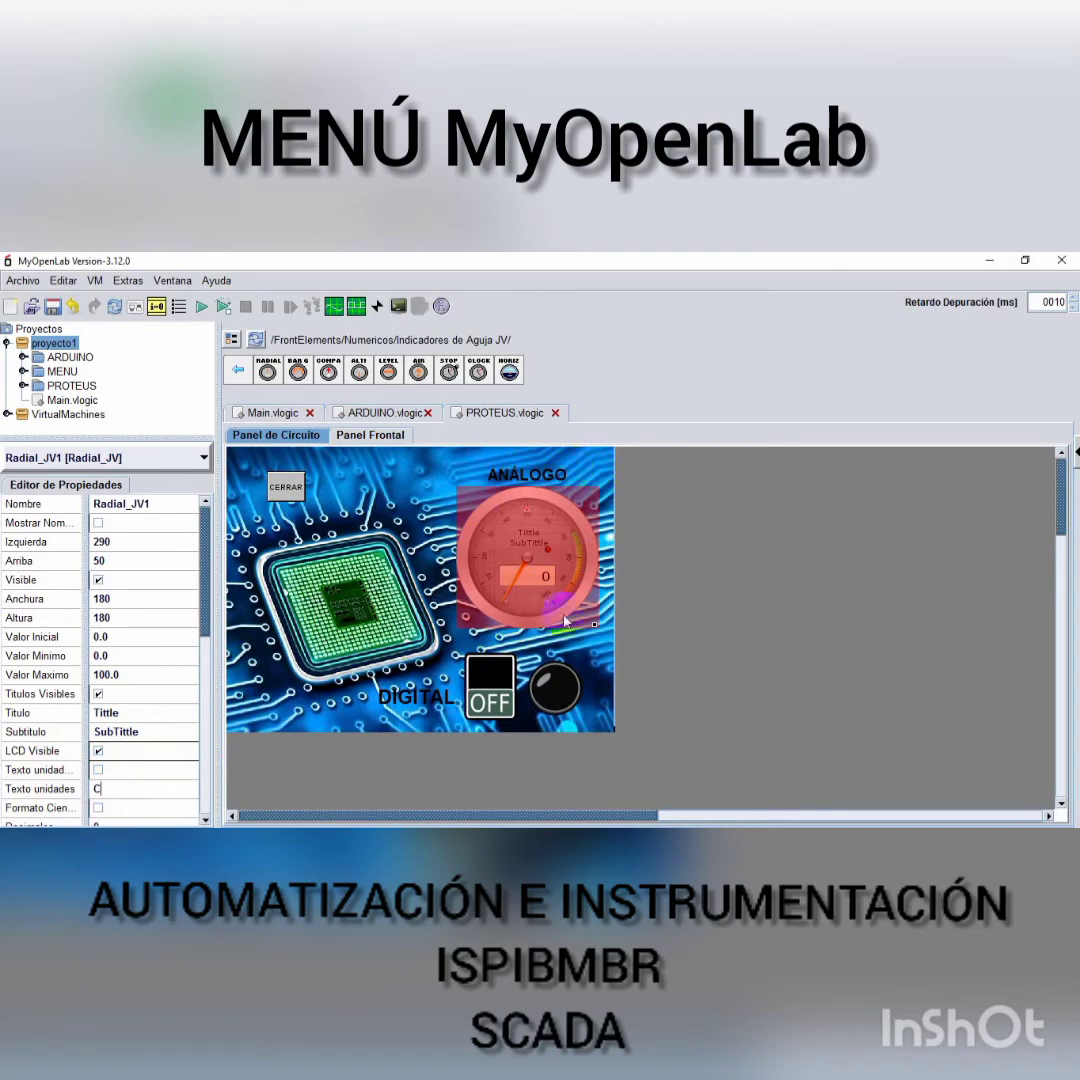
click(440, 495)
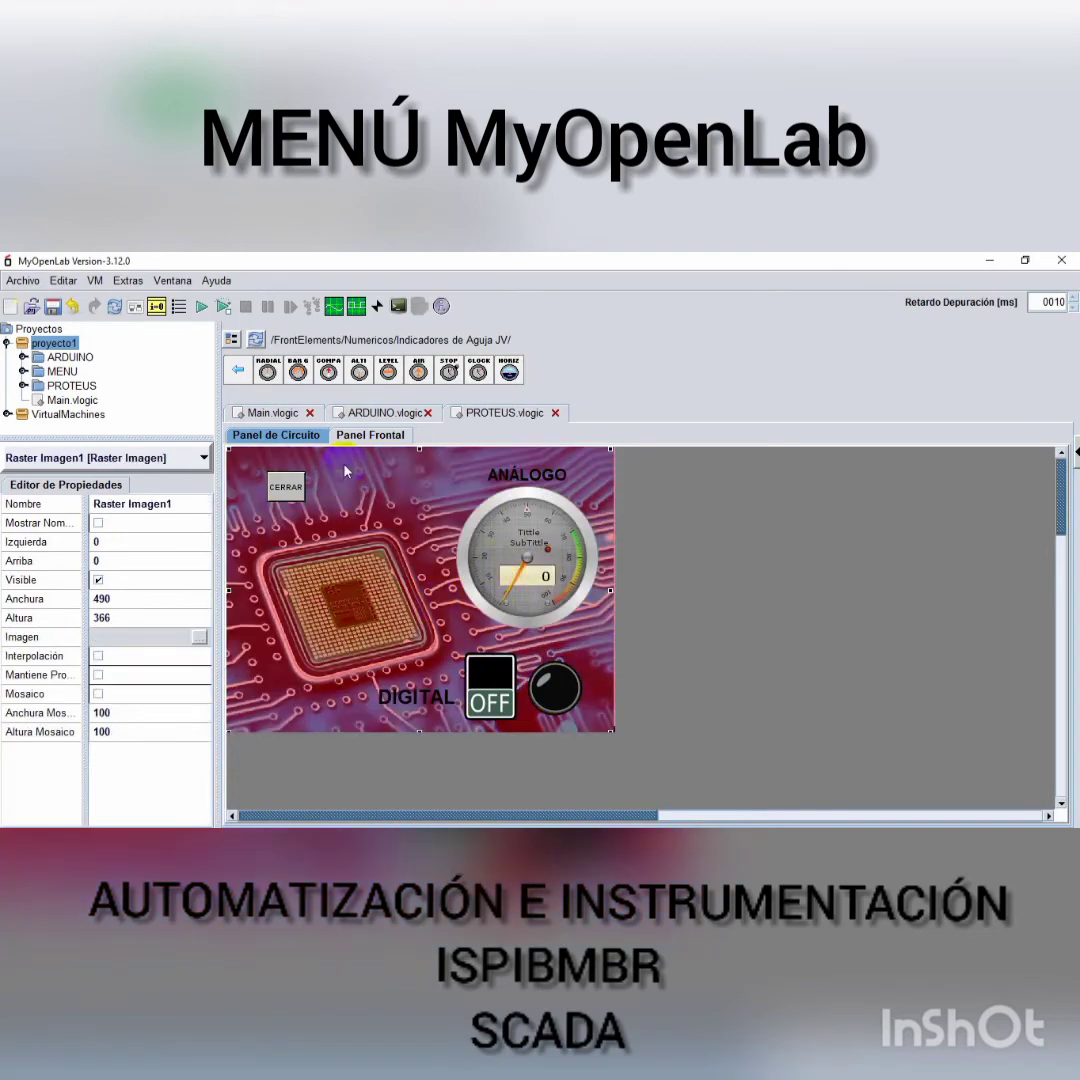
- Run the PROTEUS screen and test its DIGITAL switch by toggling it on and off repeatedly
click(201, 312)
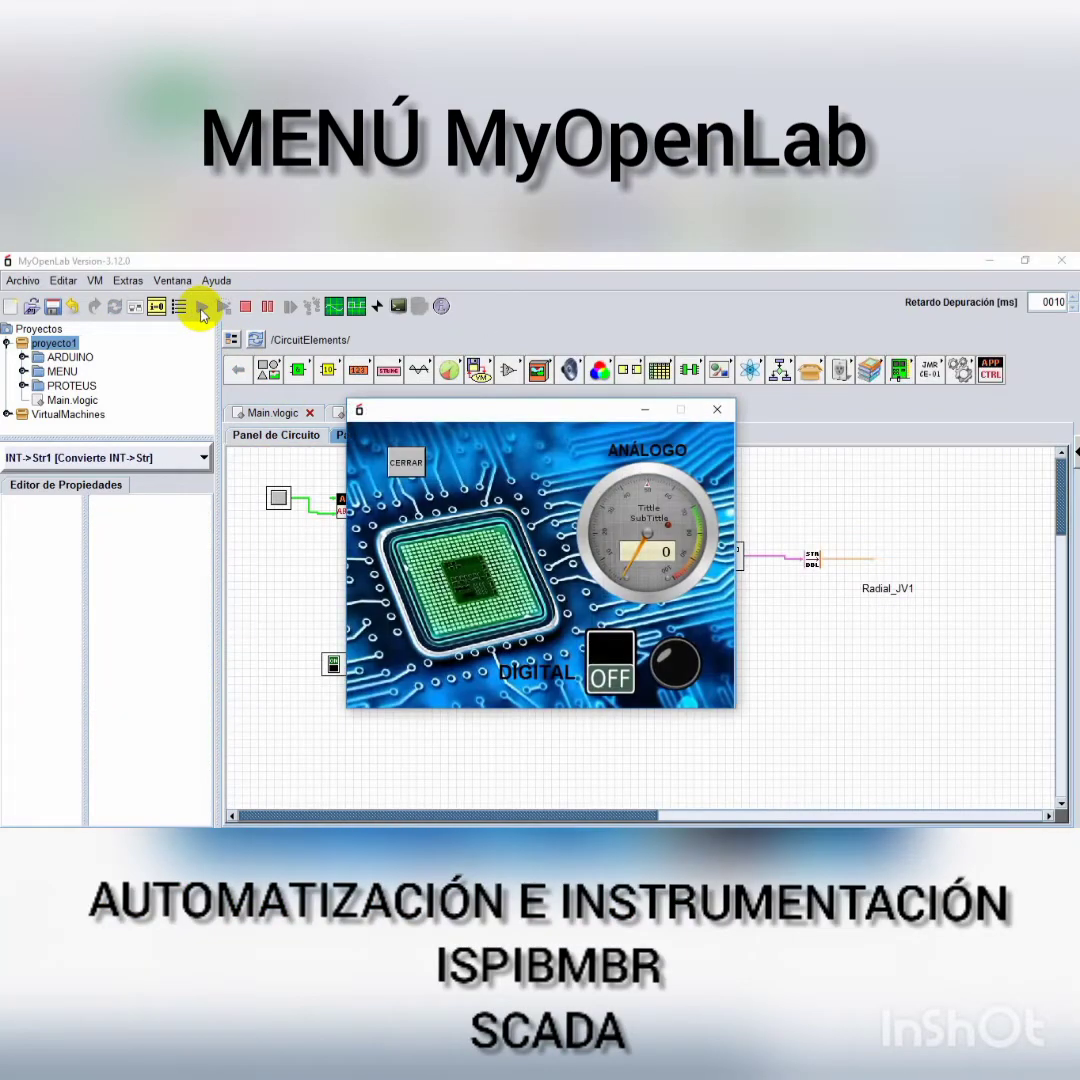
drag(475, 403, 549, 410)
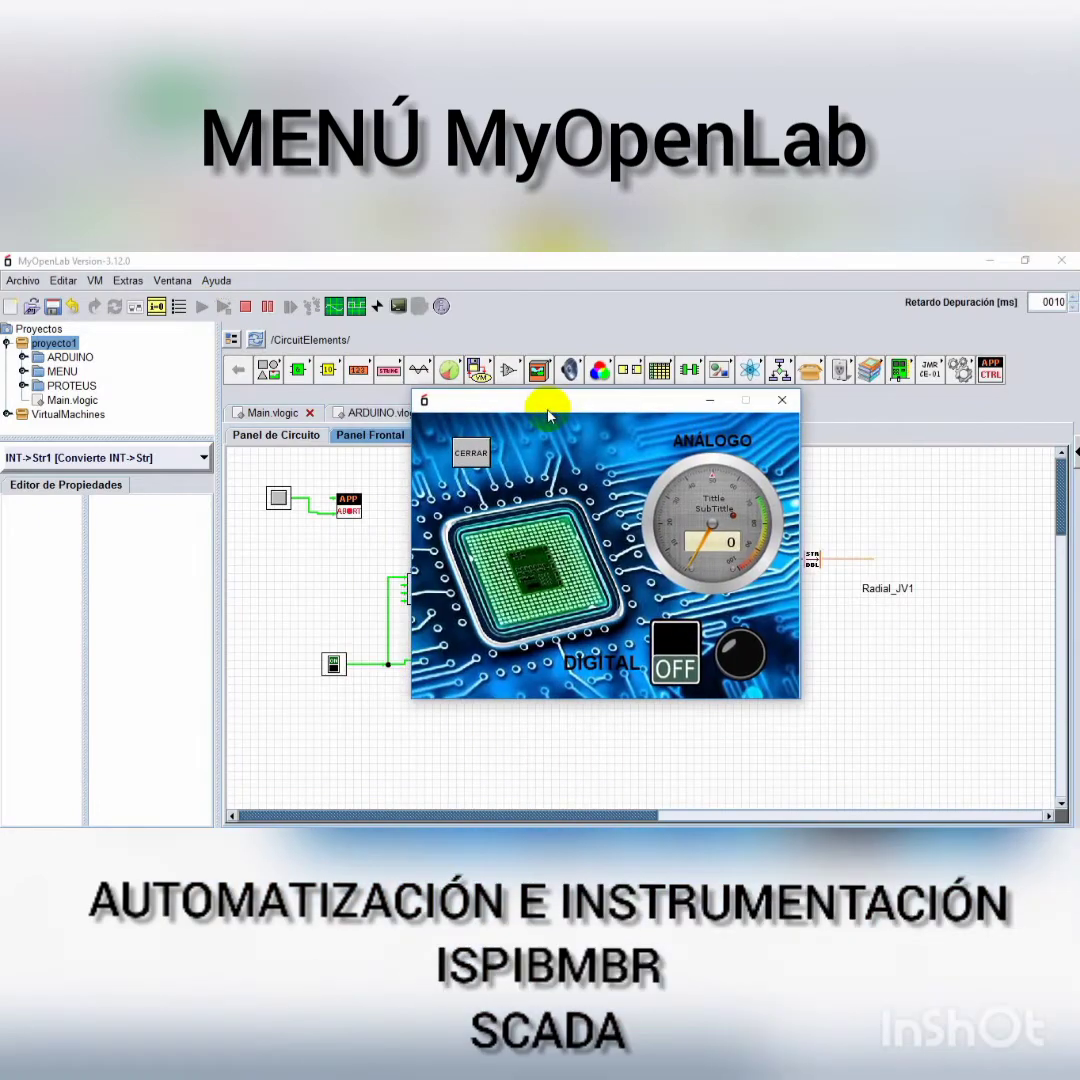
click(675, 674)
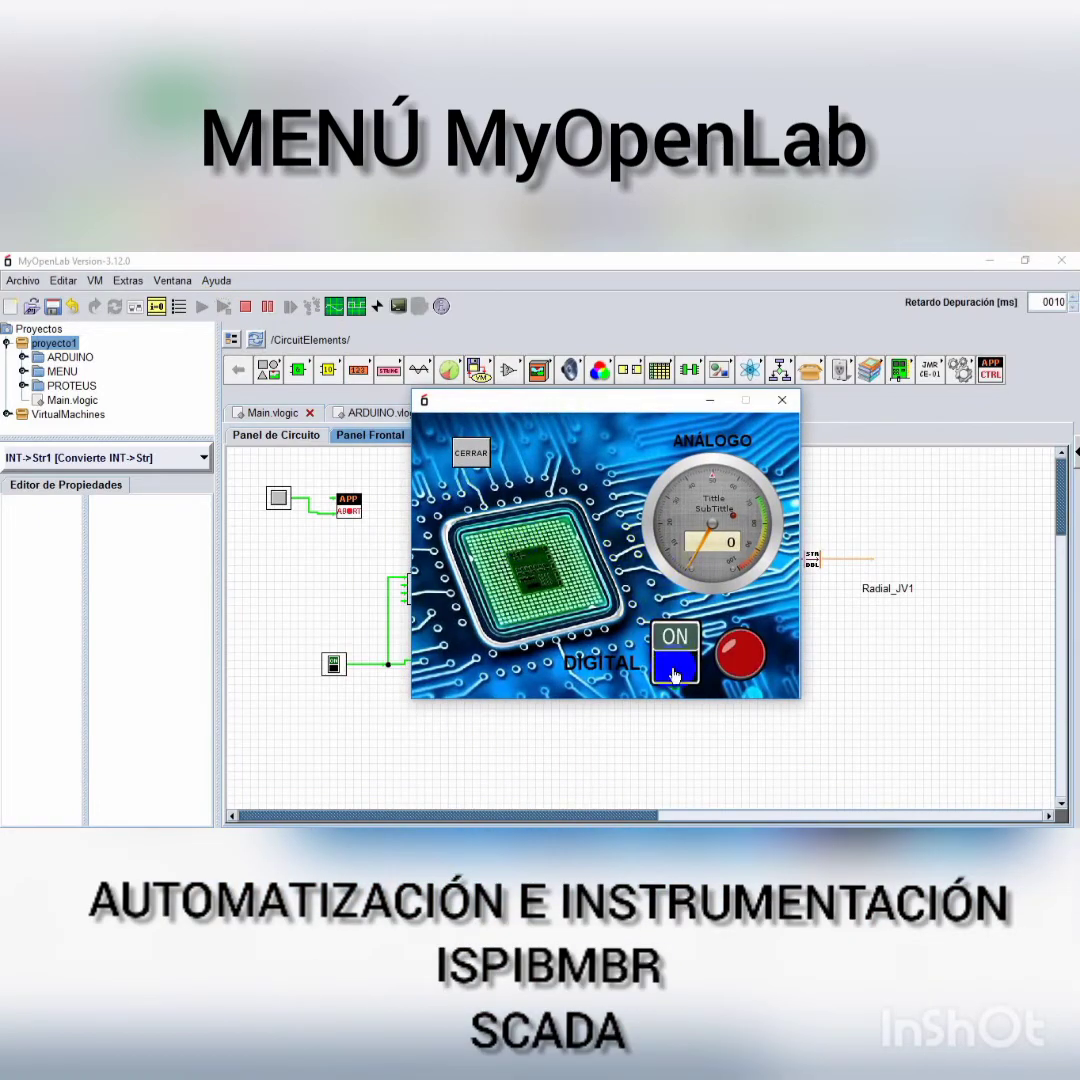
click(675, 674)
click(675, 674)
click(675, 674)
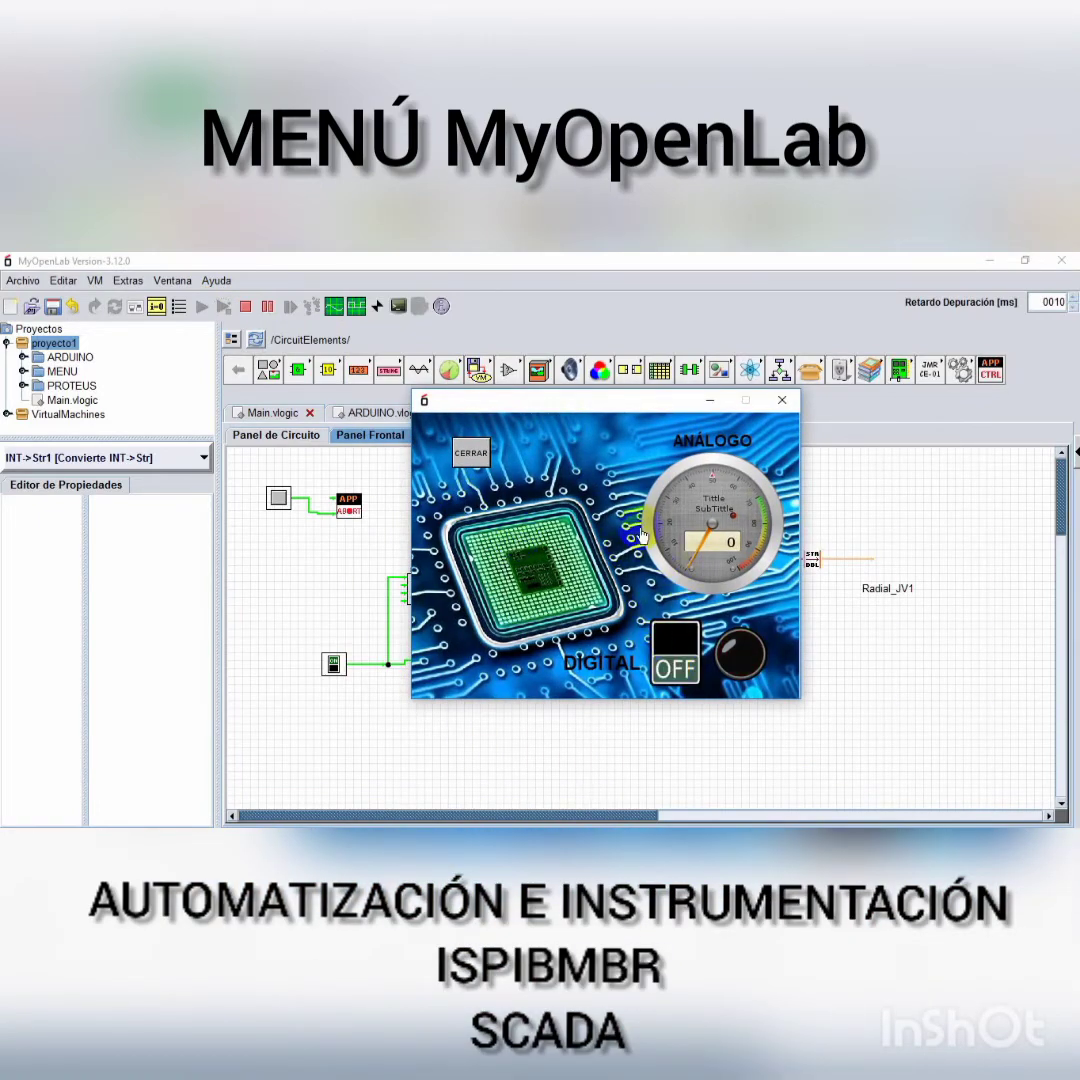
- Turn the running PROTEUS screen's DIGITAL switch ON and close the screen with CERRAR
drag(512, 398, 574, 411)
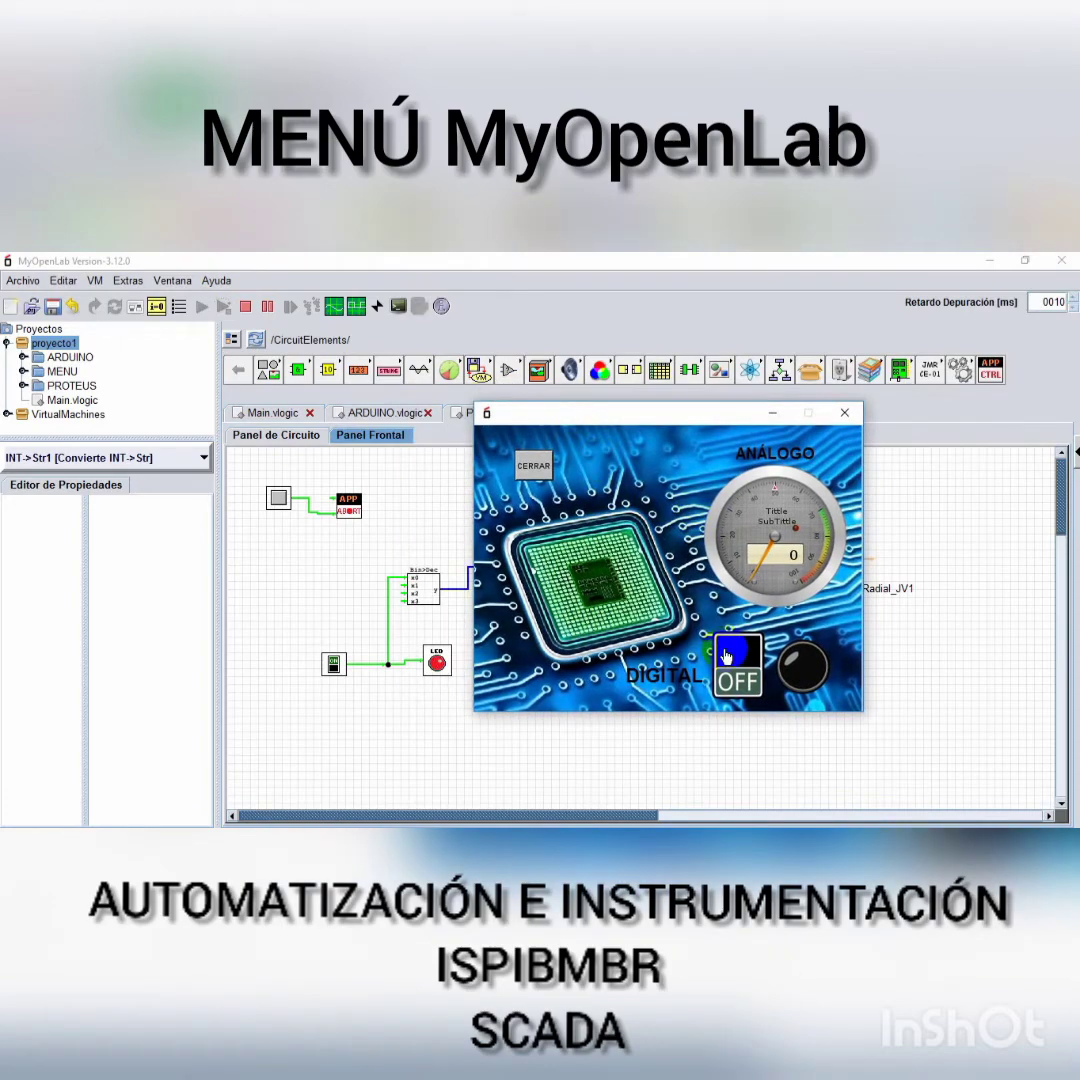
click(736, 684)
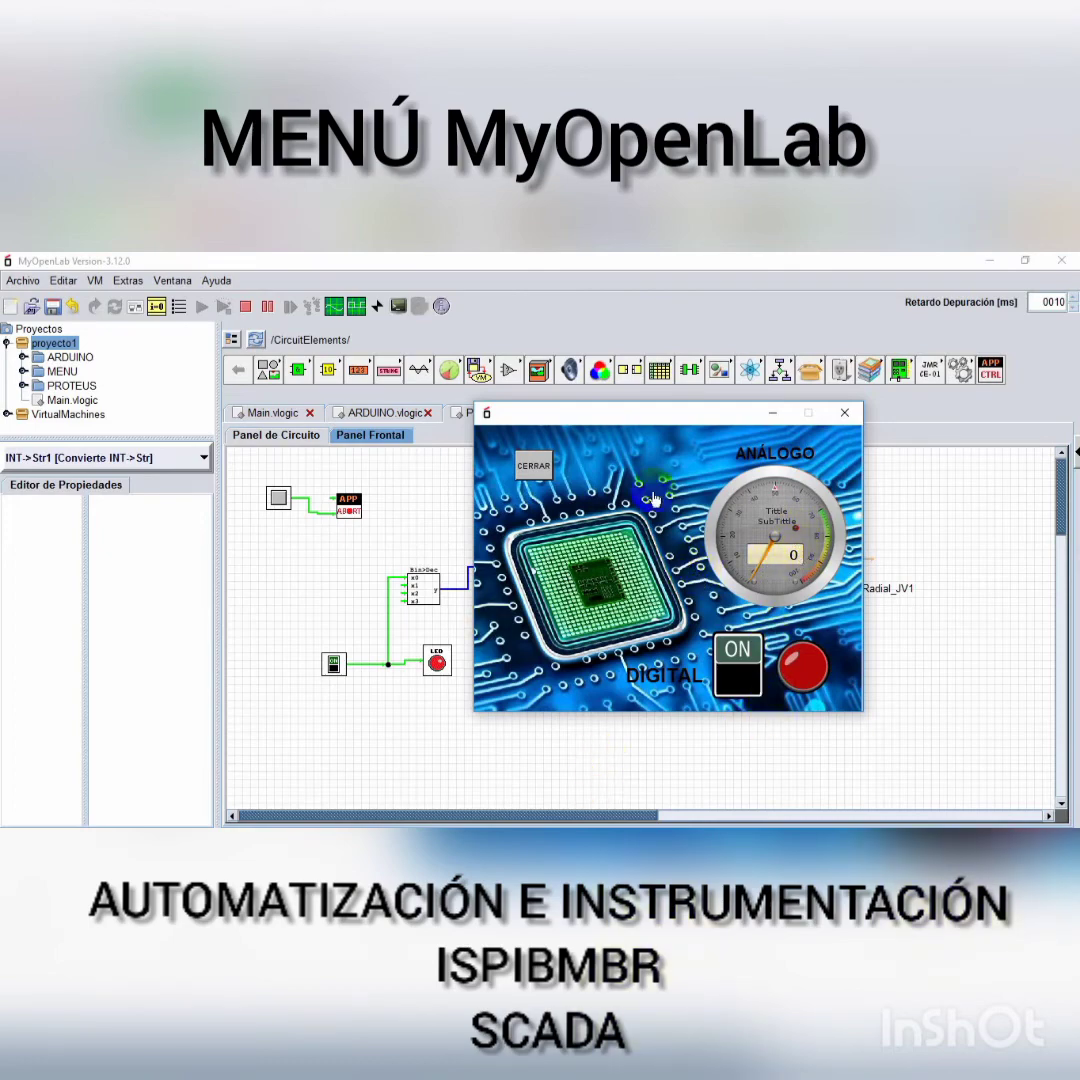
click(540, 465)
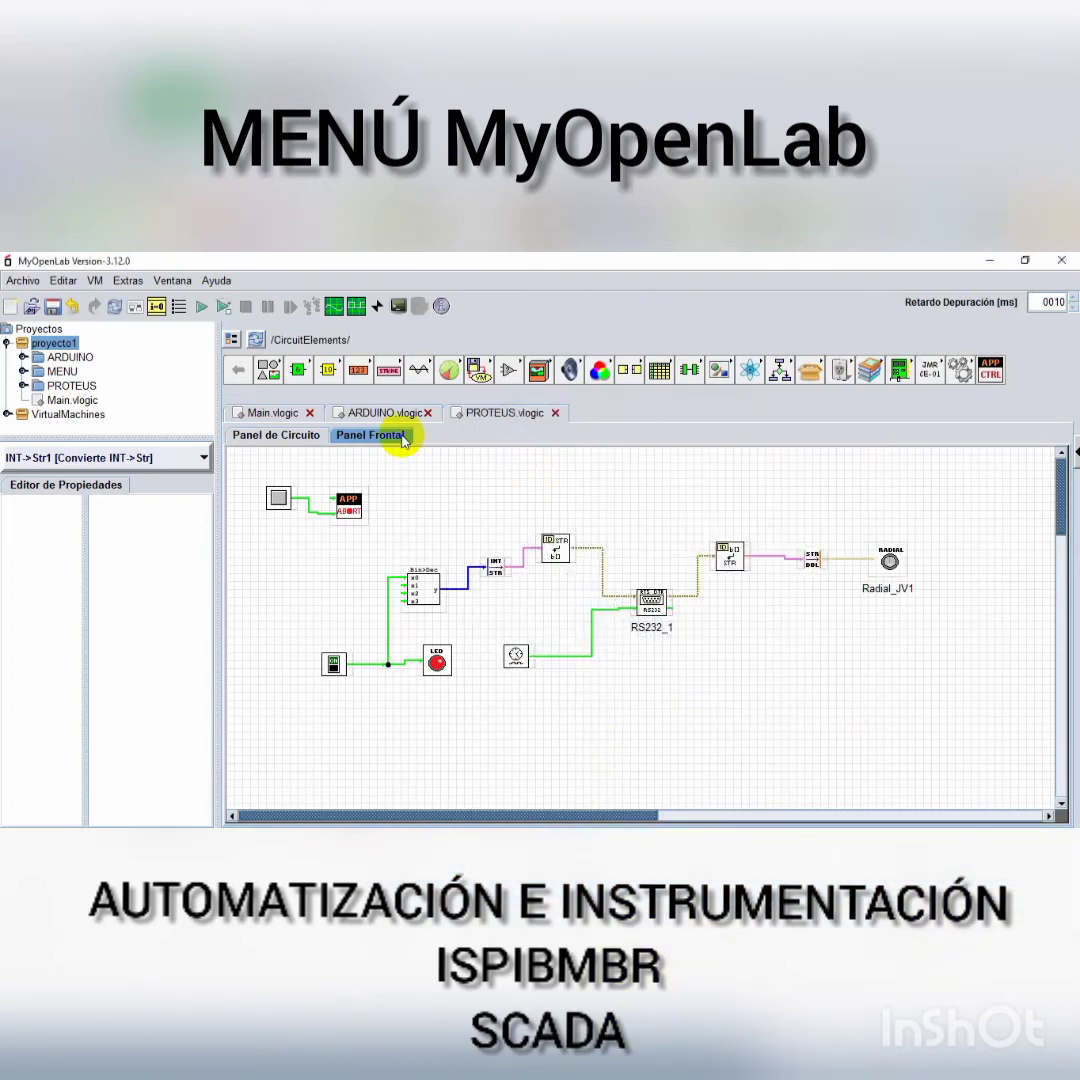
- Review the front panels of Main.vlogic, ARDUINO.vlogic and PROTEUS.vlogic one after another
click(275, 416)
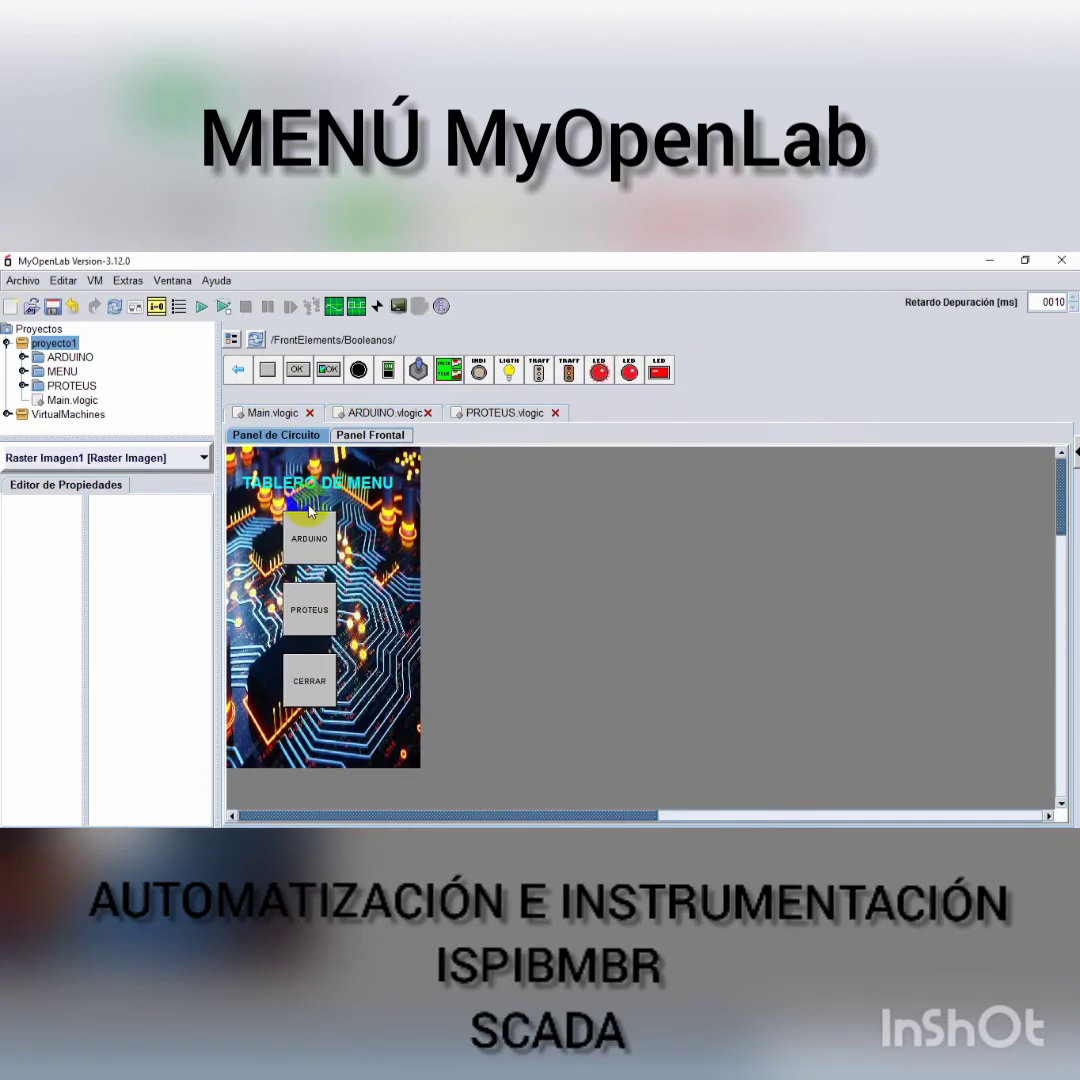
click(362, 412)
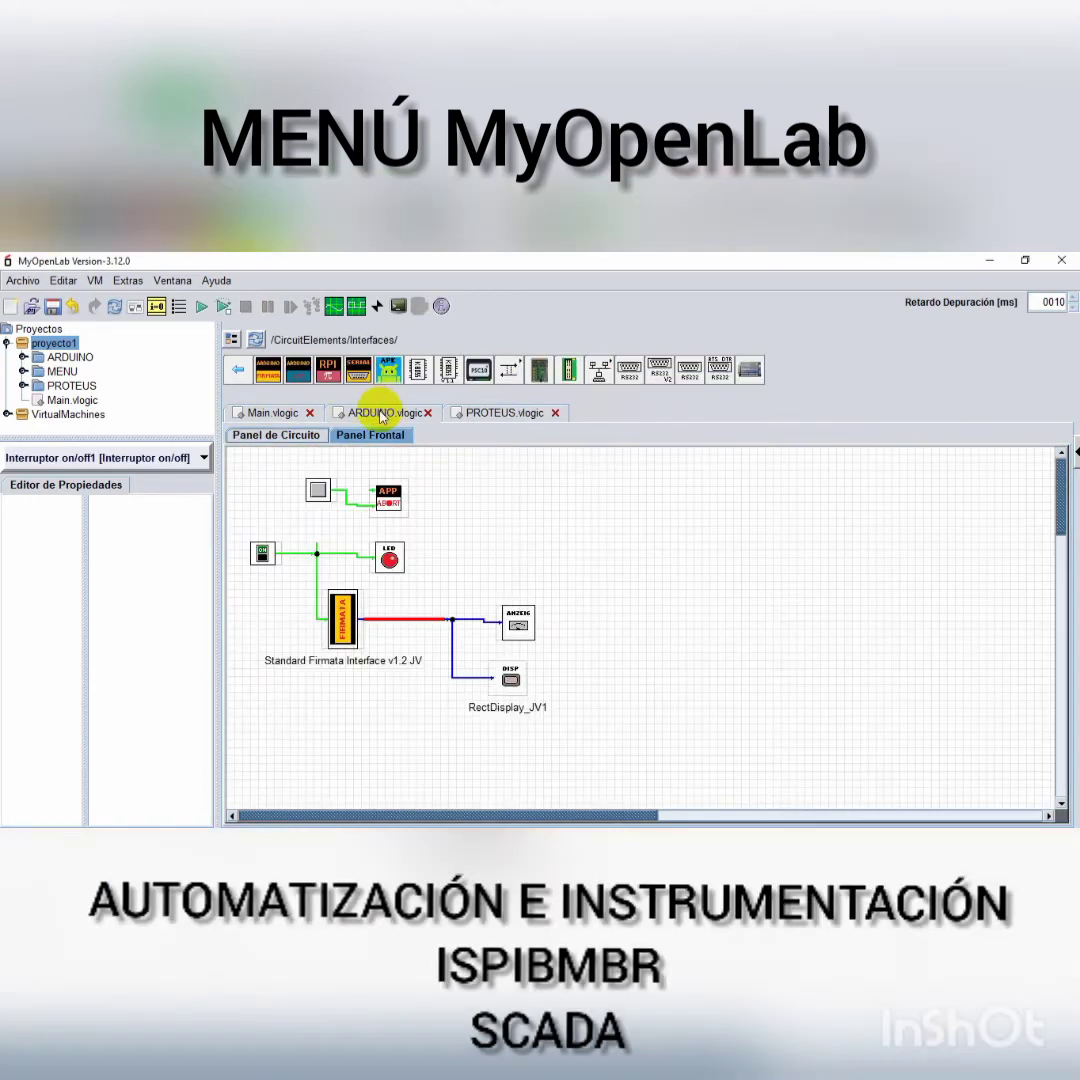
click(374, 437)
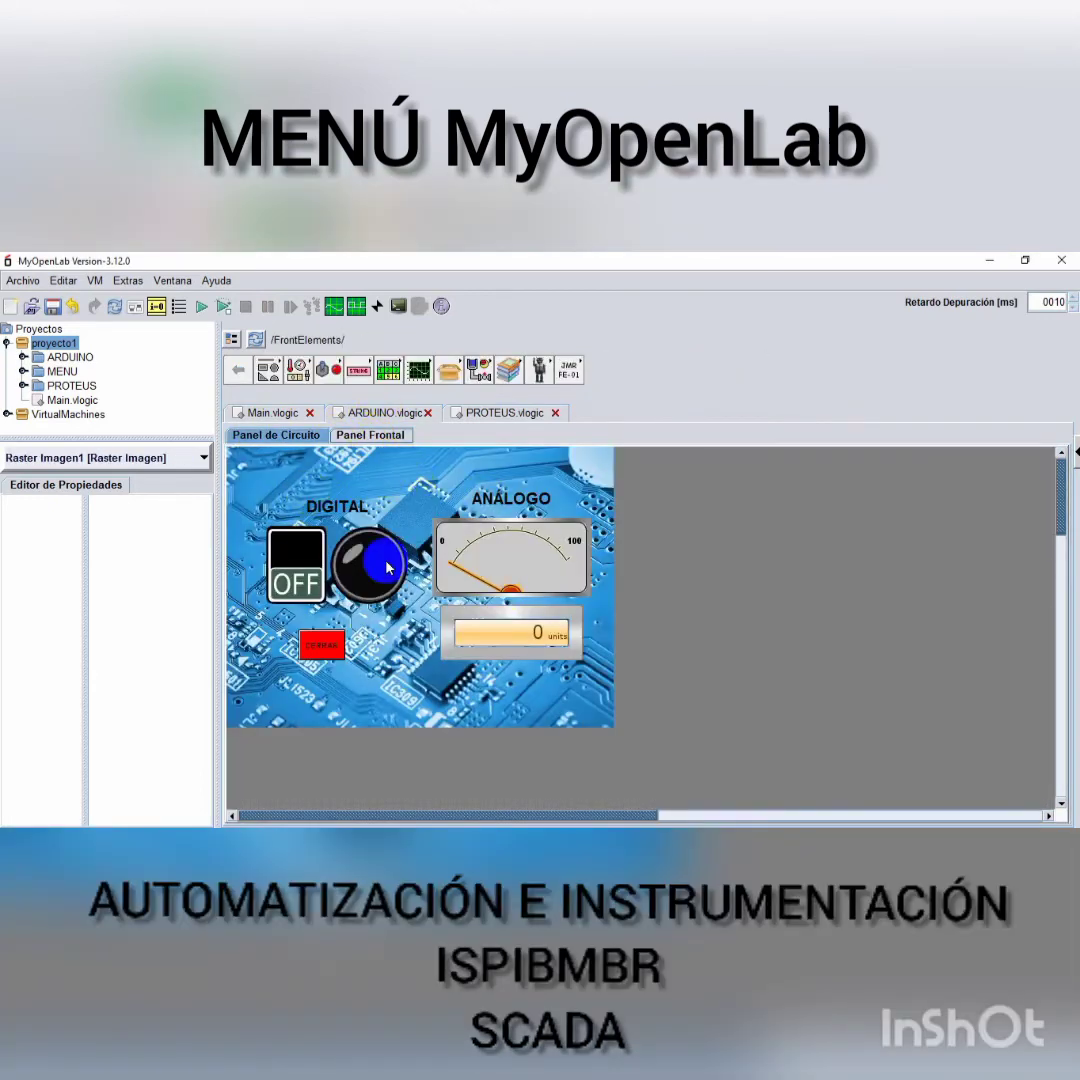
click(522, 412)
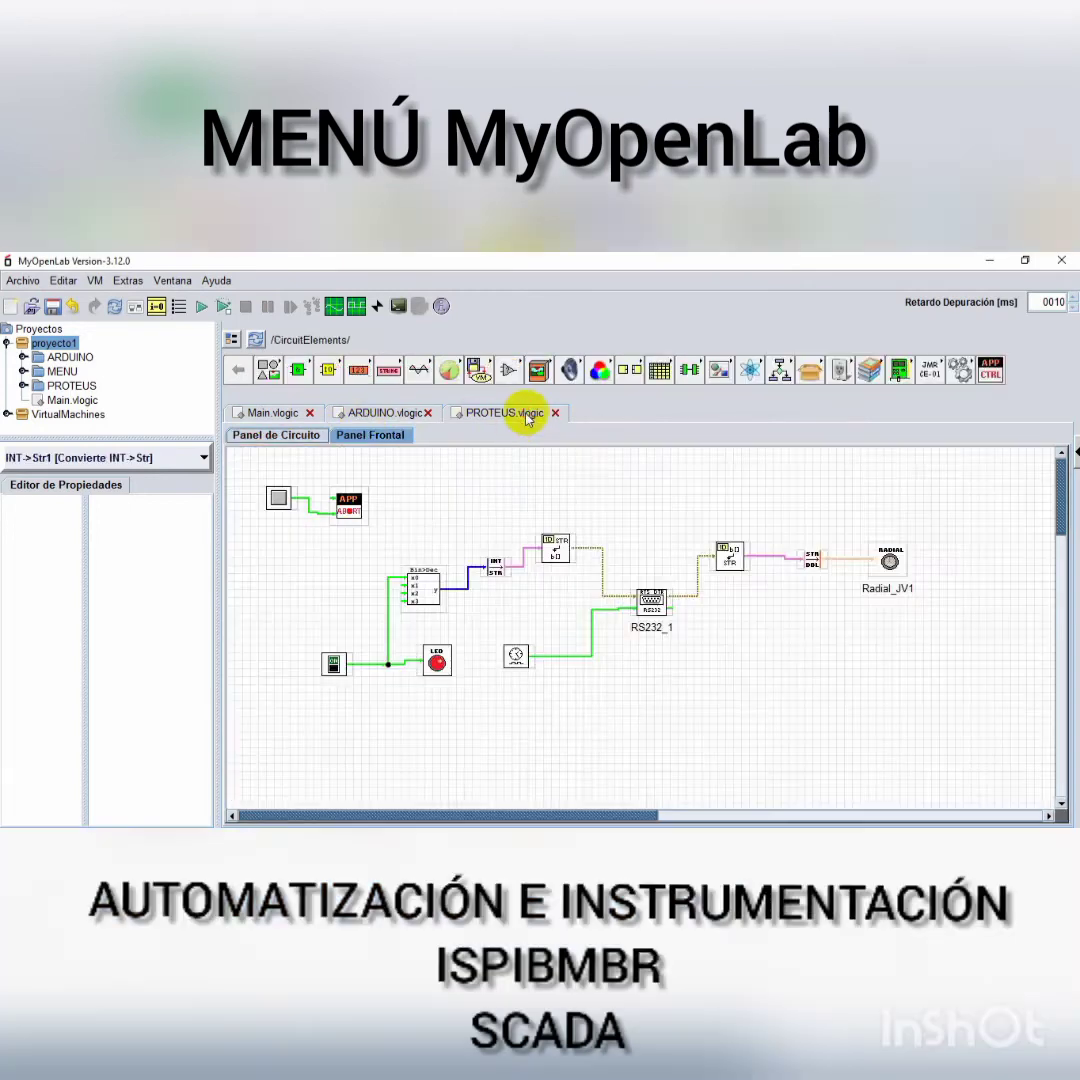
click(383, 436)
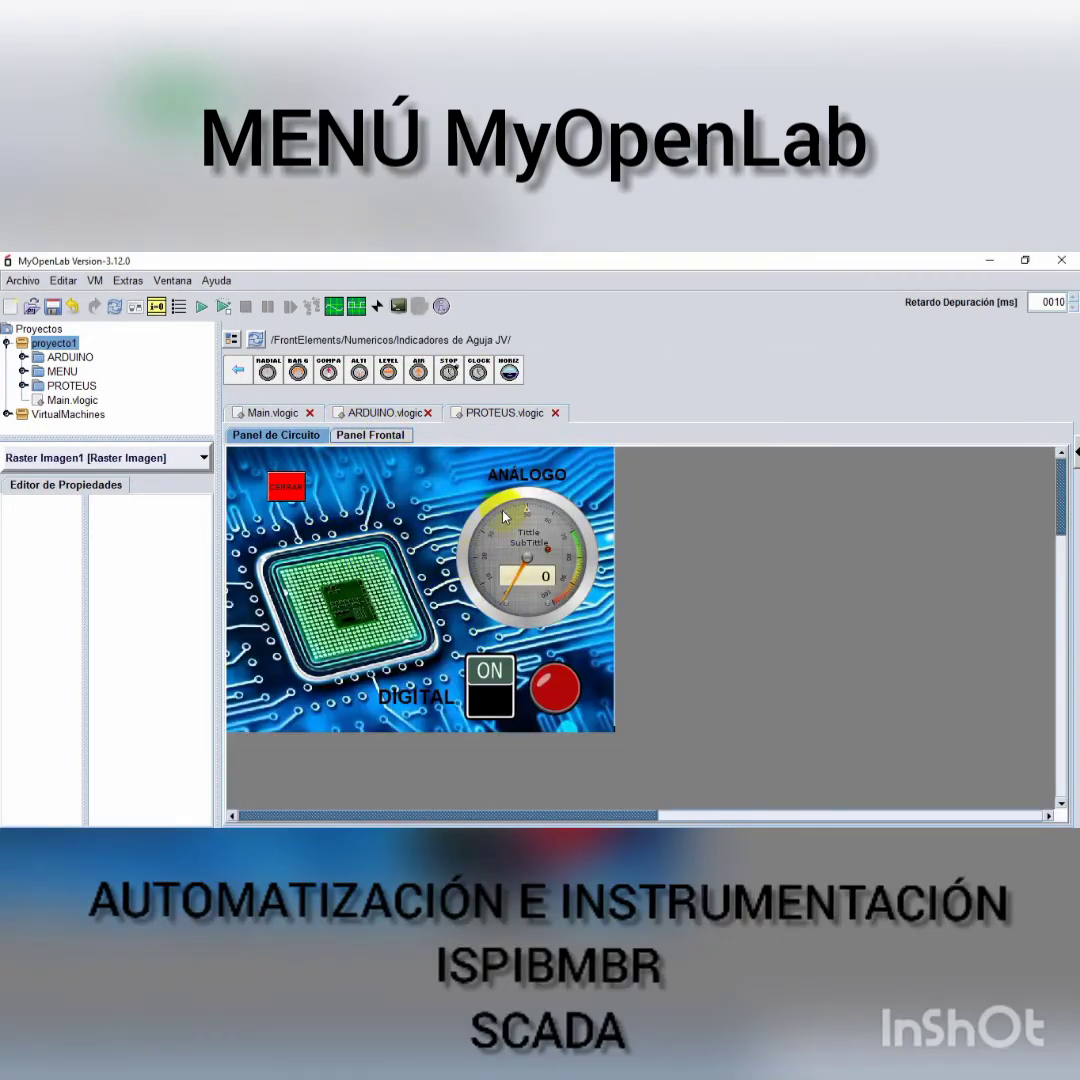
- Compare the PROTEUS front panel's elements with the blocks and wiring in its circuit
click(374, 514)
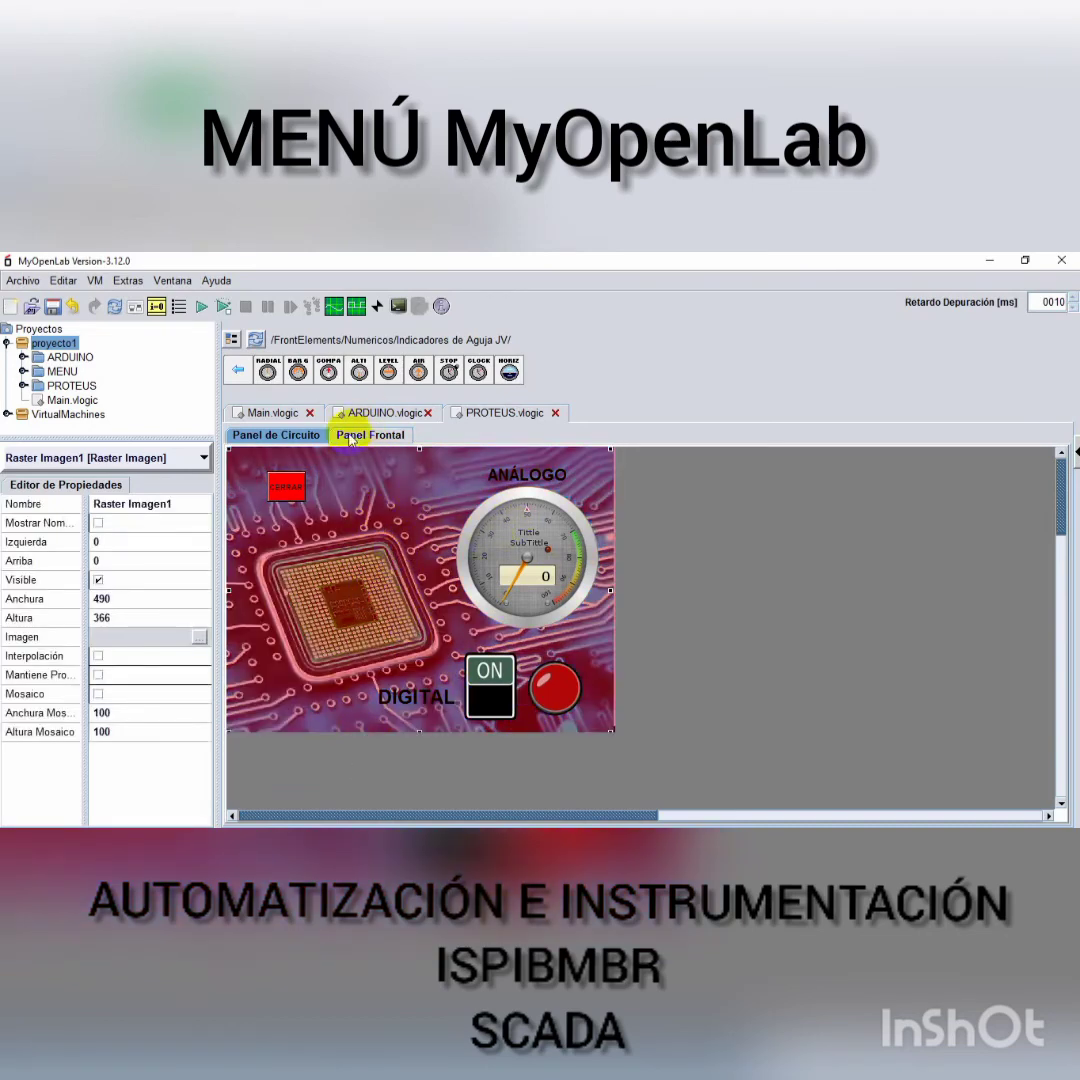
click(303, 437)
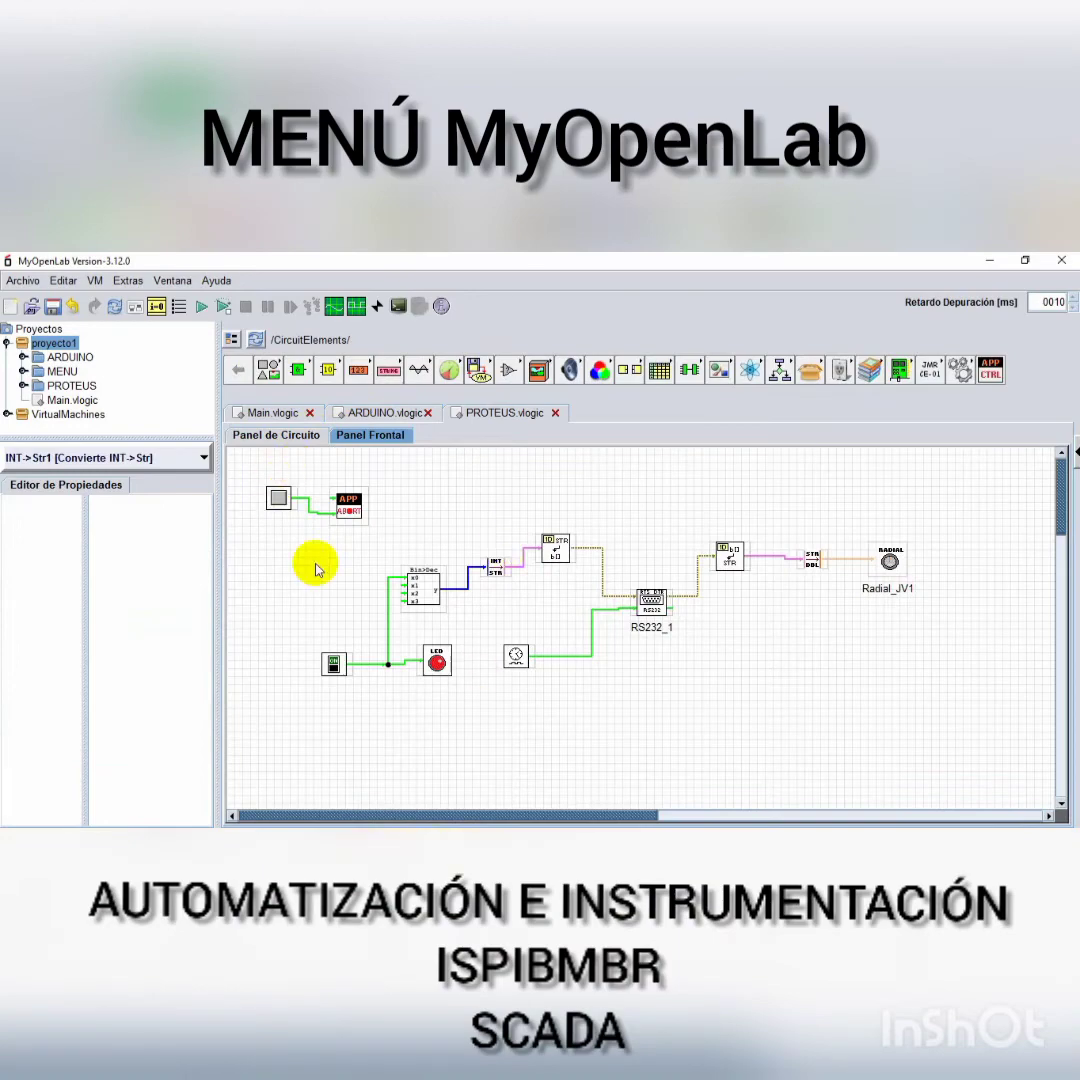
click(370, 437)
click(289, 439)
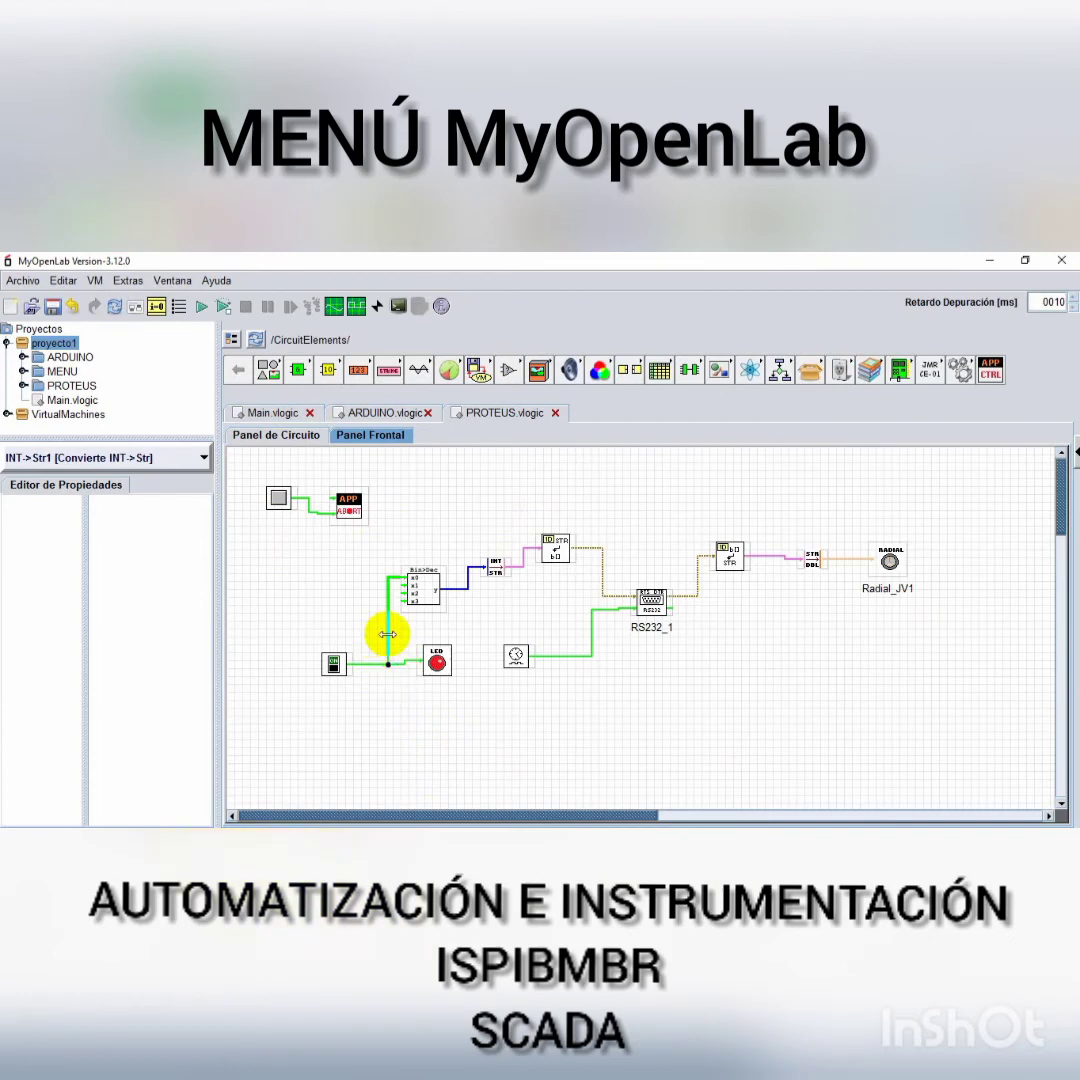
- Examine the Bin->Dec and RS232_1 blocks in the PROTEUS circuit, and check the desktop before returning to the circuit
click(652, 607)
click(422, 588)
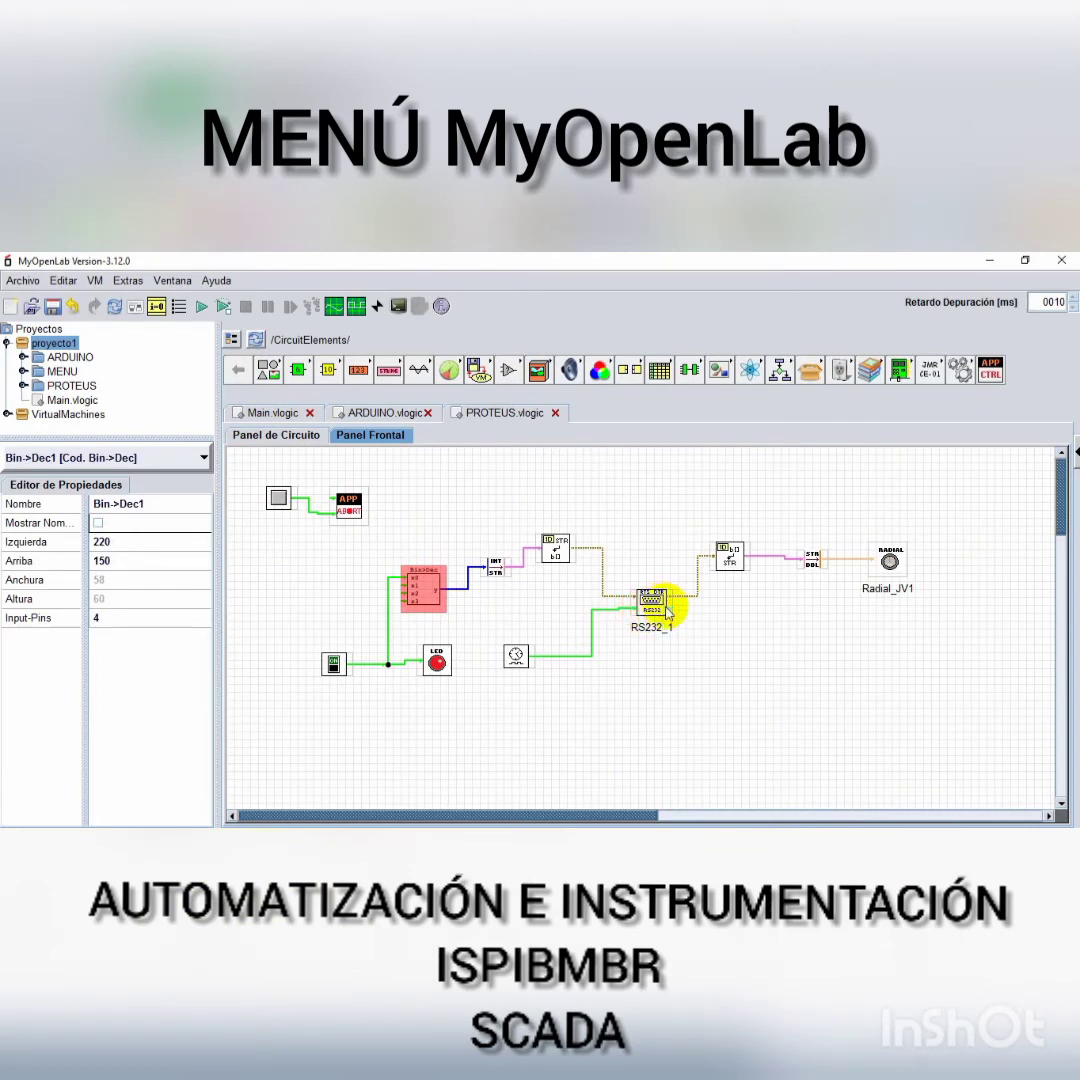
click(648, 600)
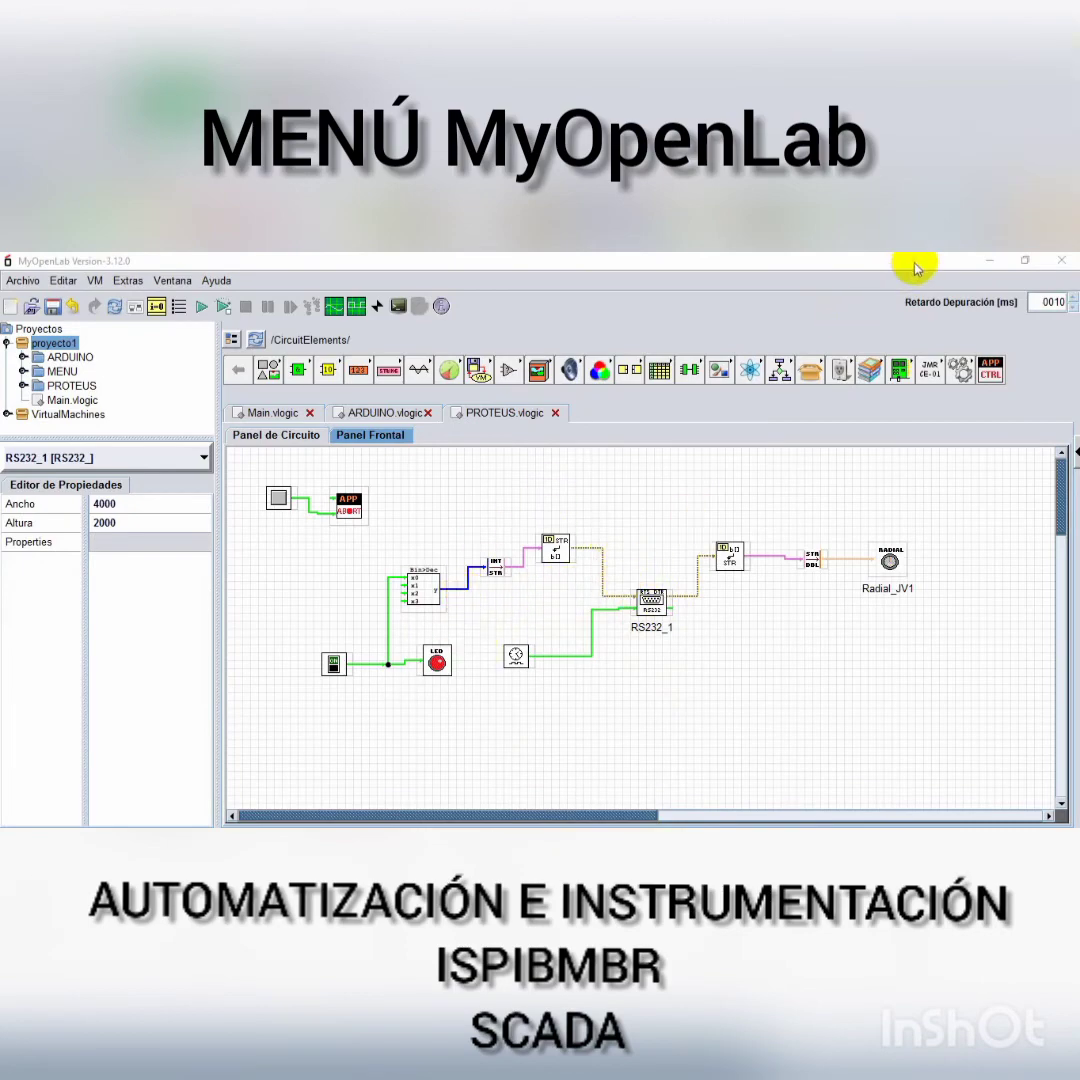
click(987, 261)
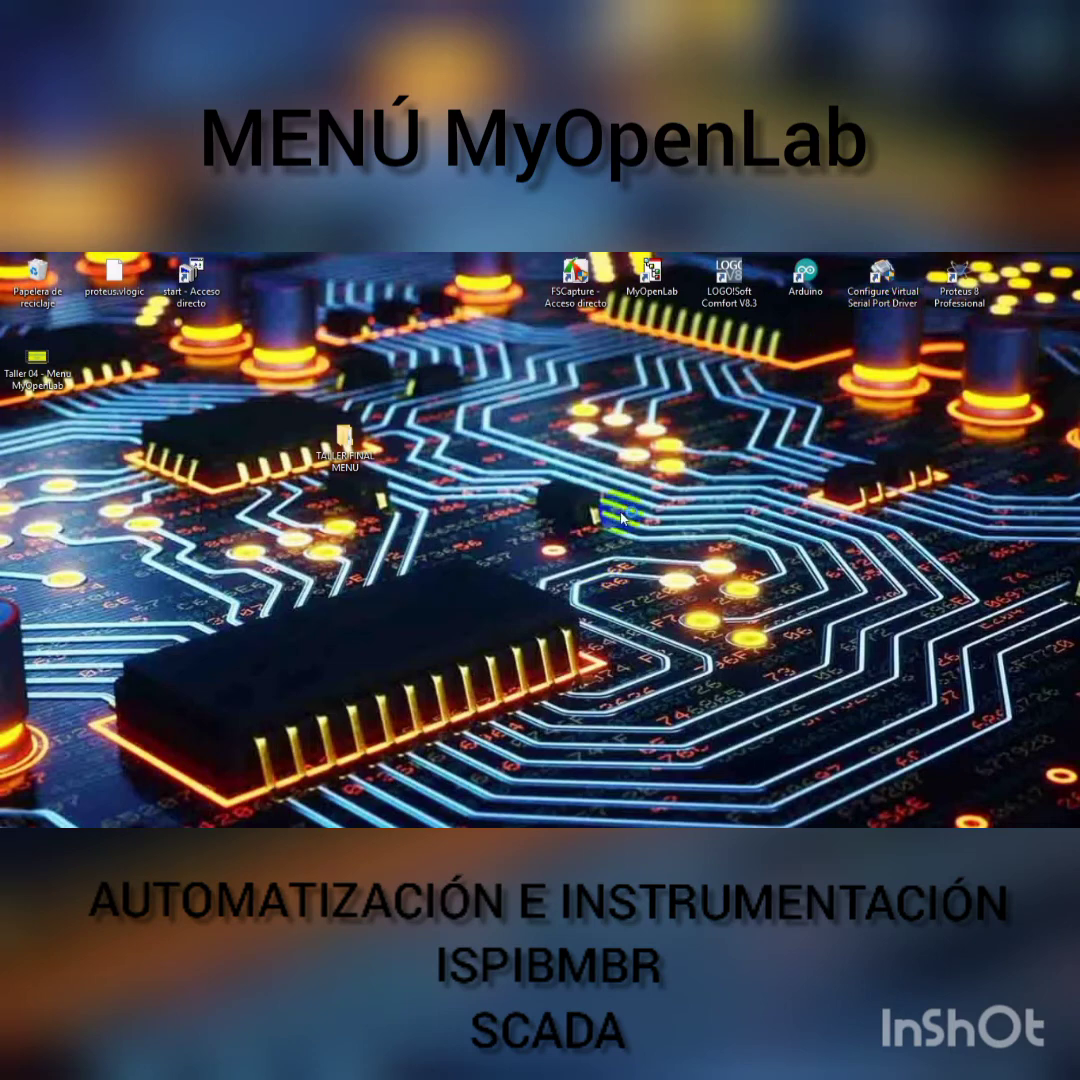
click(568, 590)
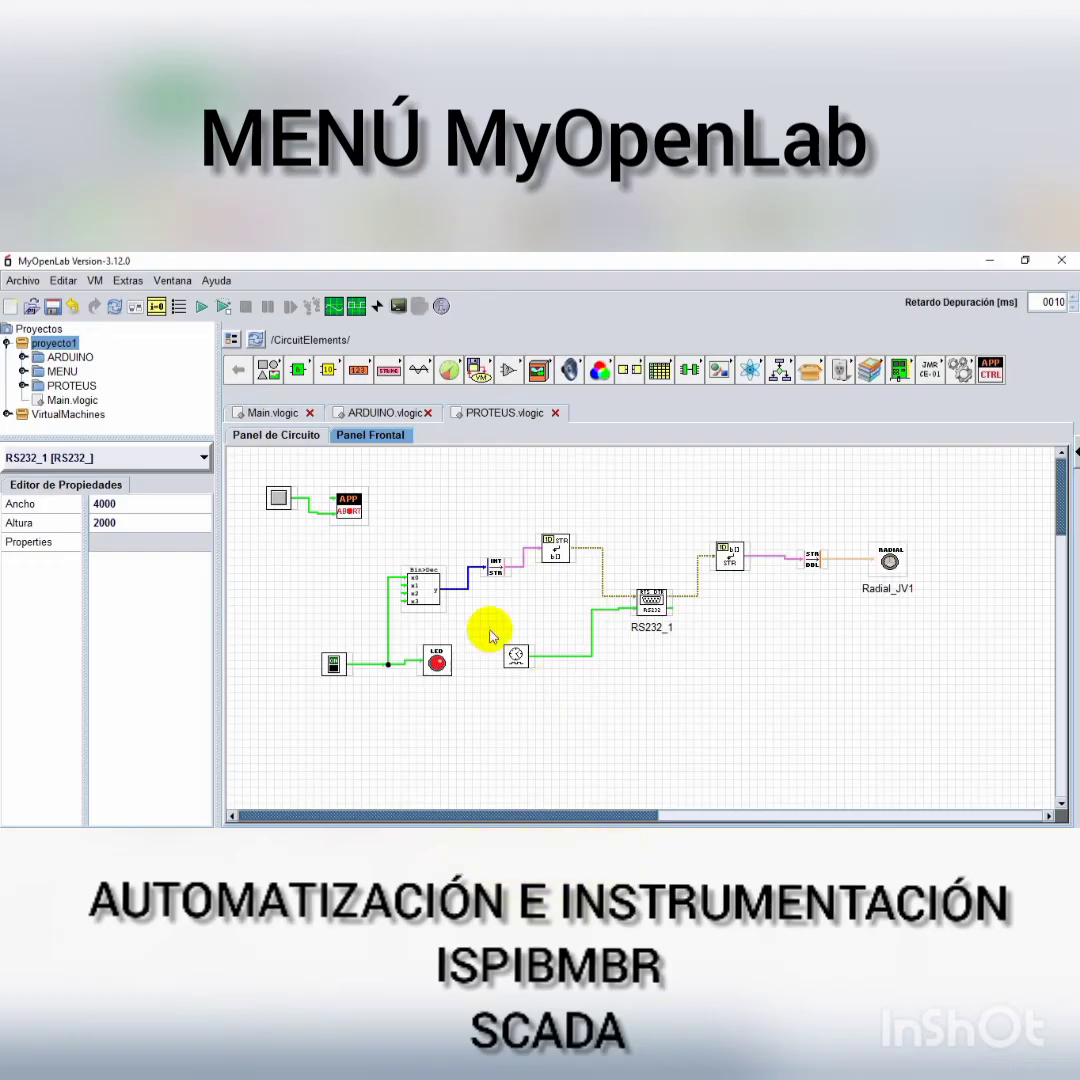
- Locate the Bin->Dec block under Operadores Digitales, Decodificador/Codificador, and try a copy of it above the original in the PROTEUS circuit
click(427, 593)
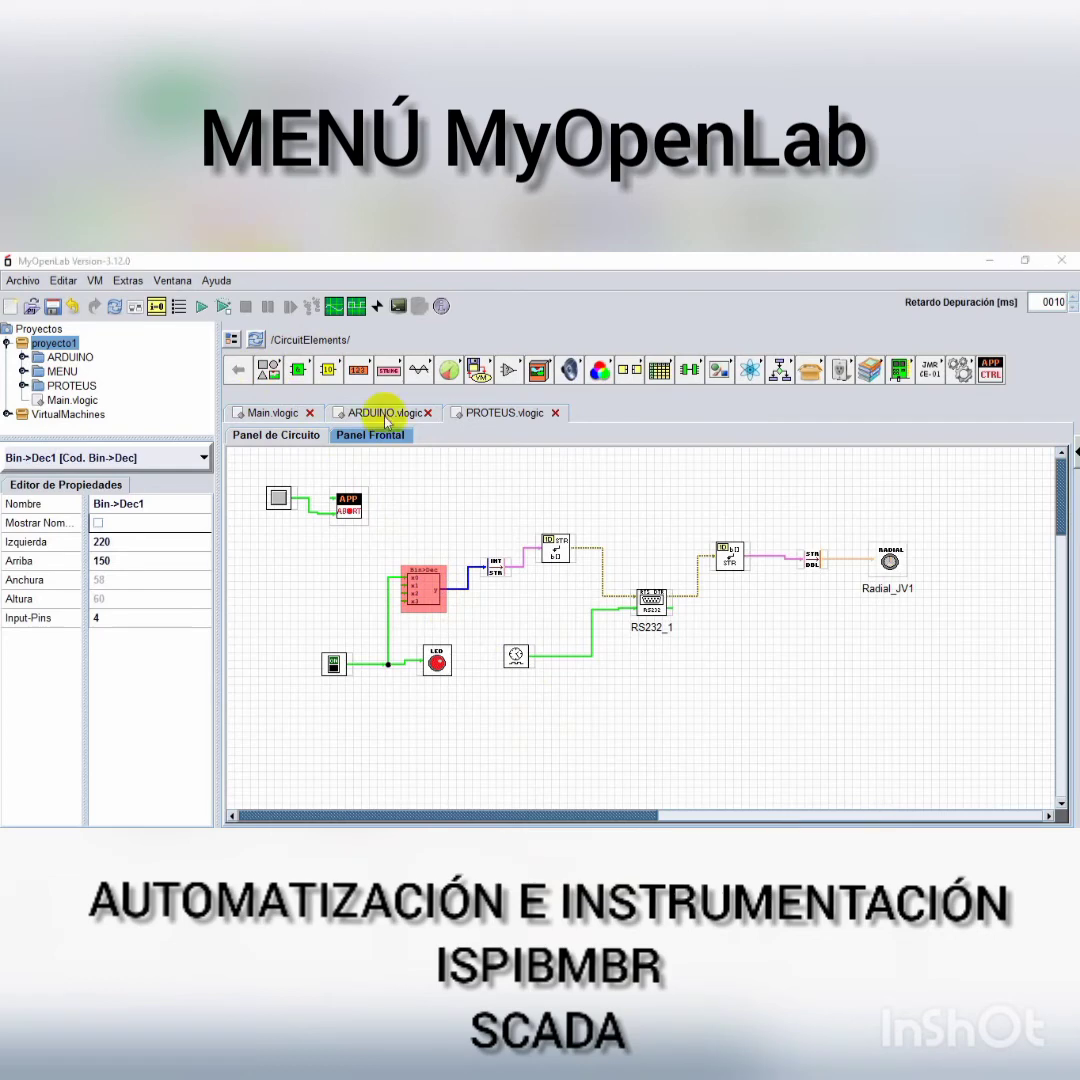
click(300, 369)
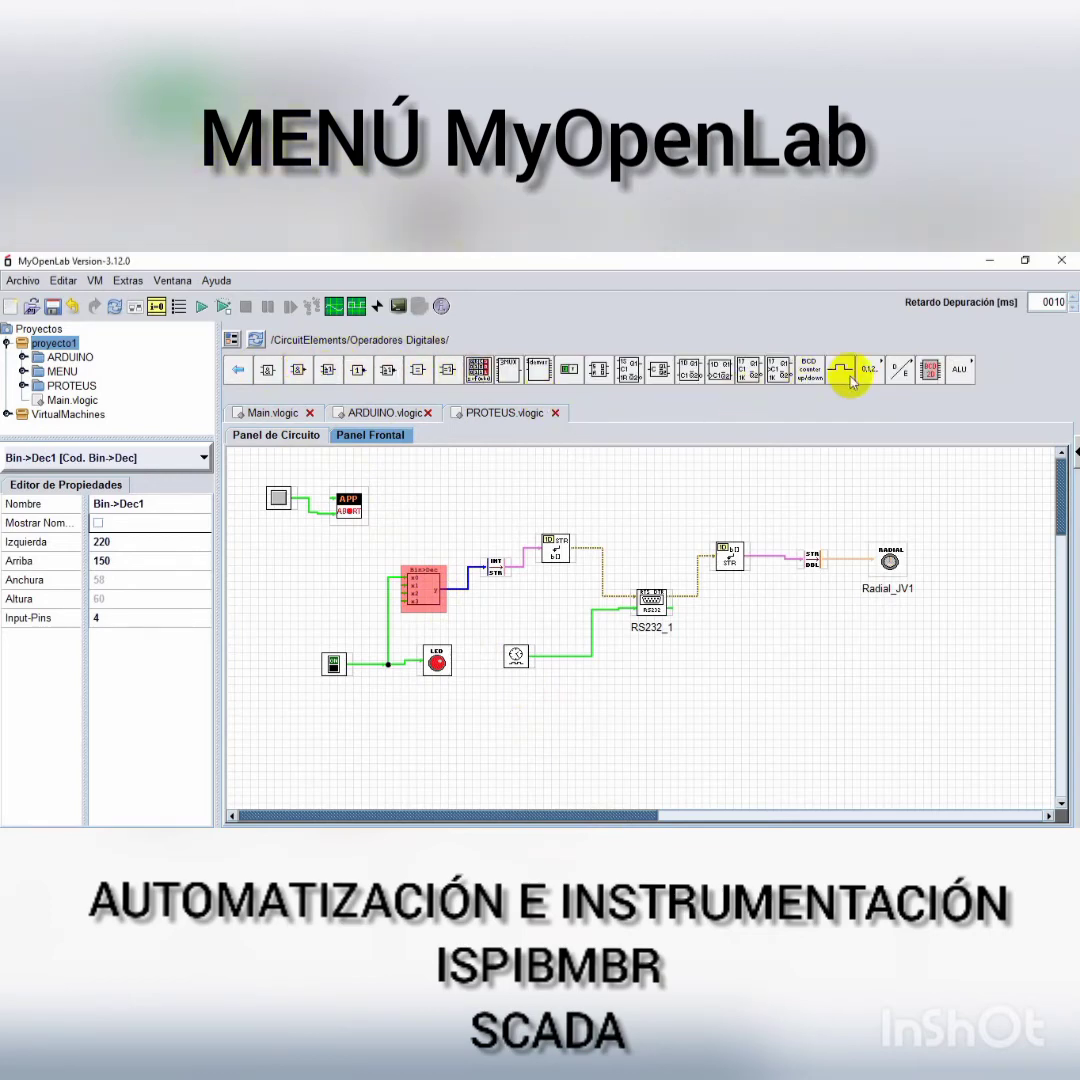
click(900, 370)
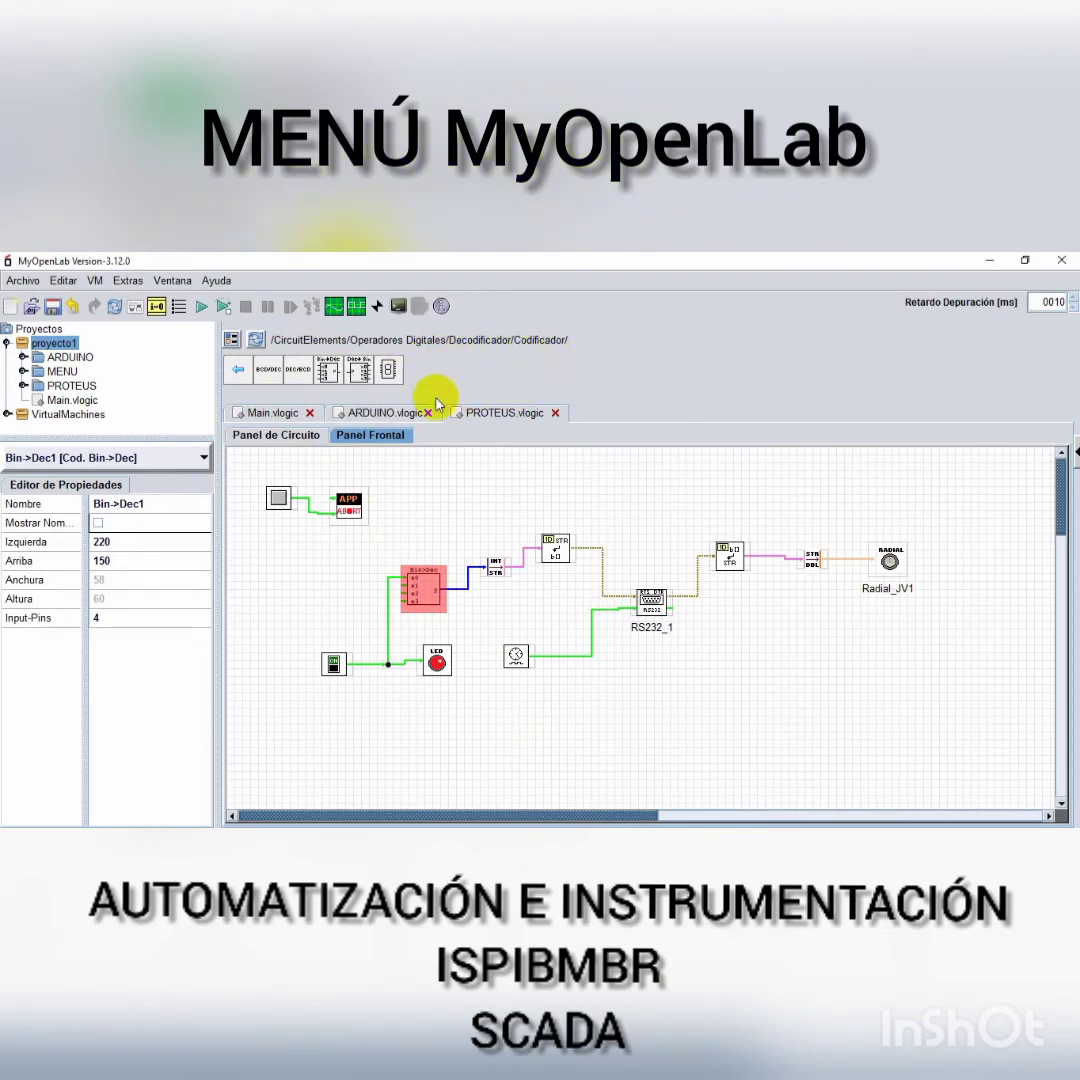
click(327, 375)
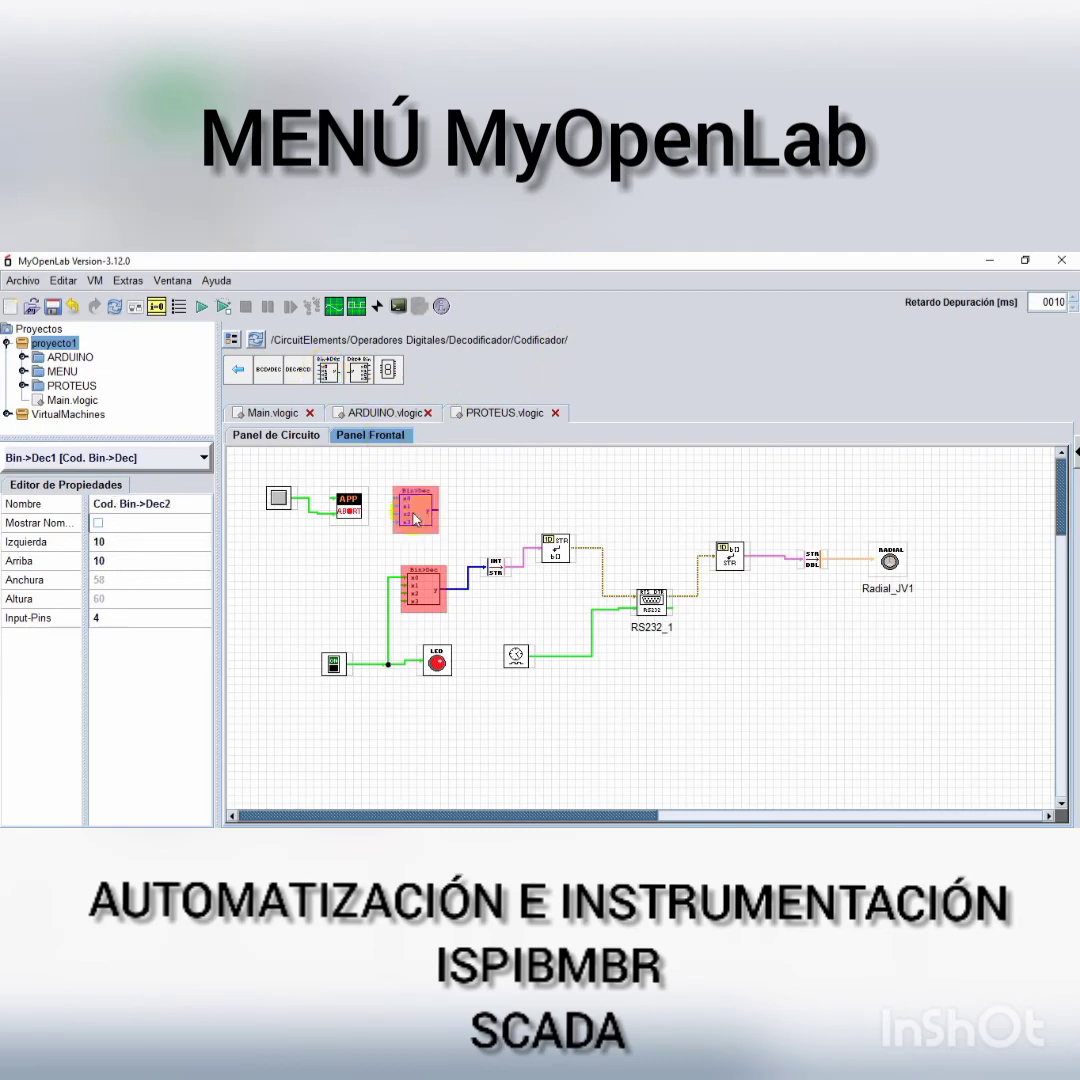
click(434, 600)
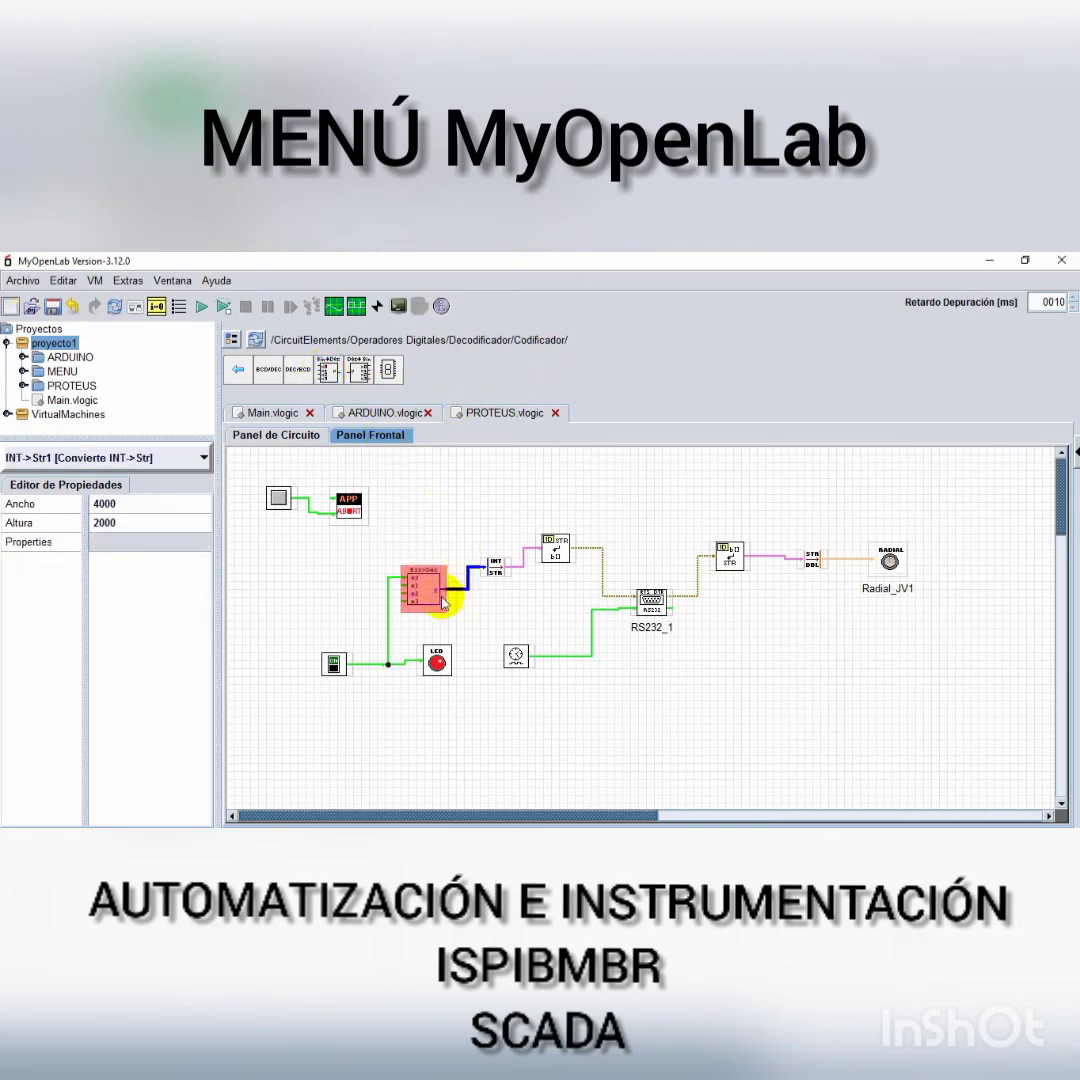
click(420, 533)
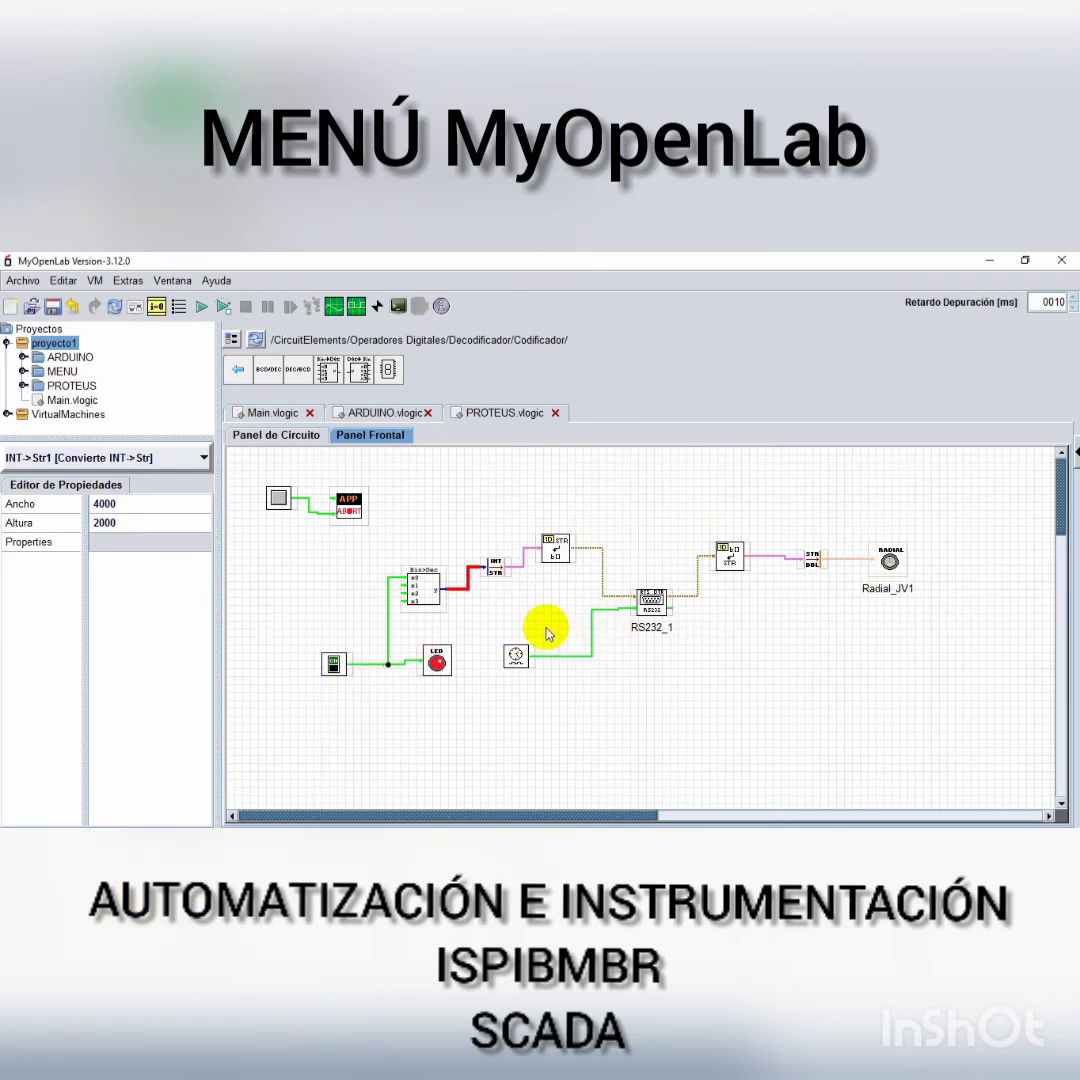
- Locate the RS232 block with RTS DTR under Interfaces, place a trial copy above RS232_1 in the PROTEUS circuit and delete it
click(657, 604)
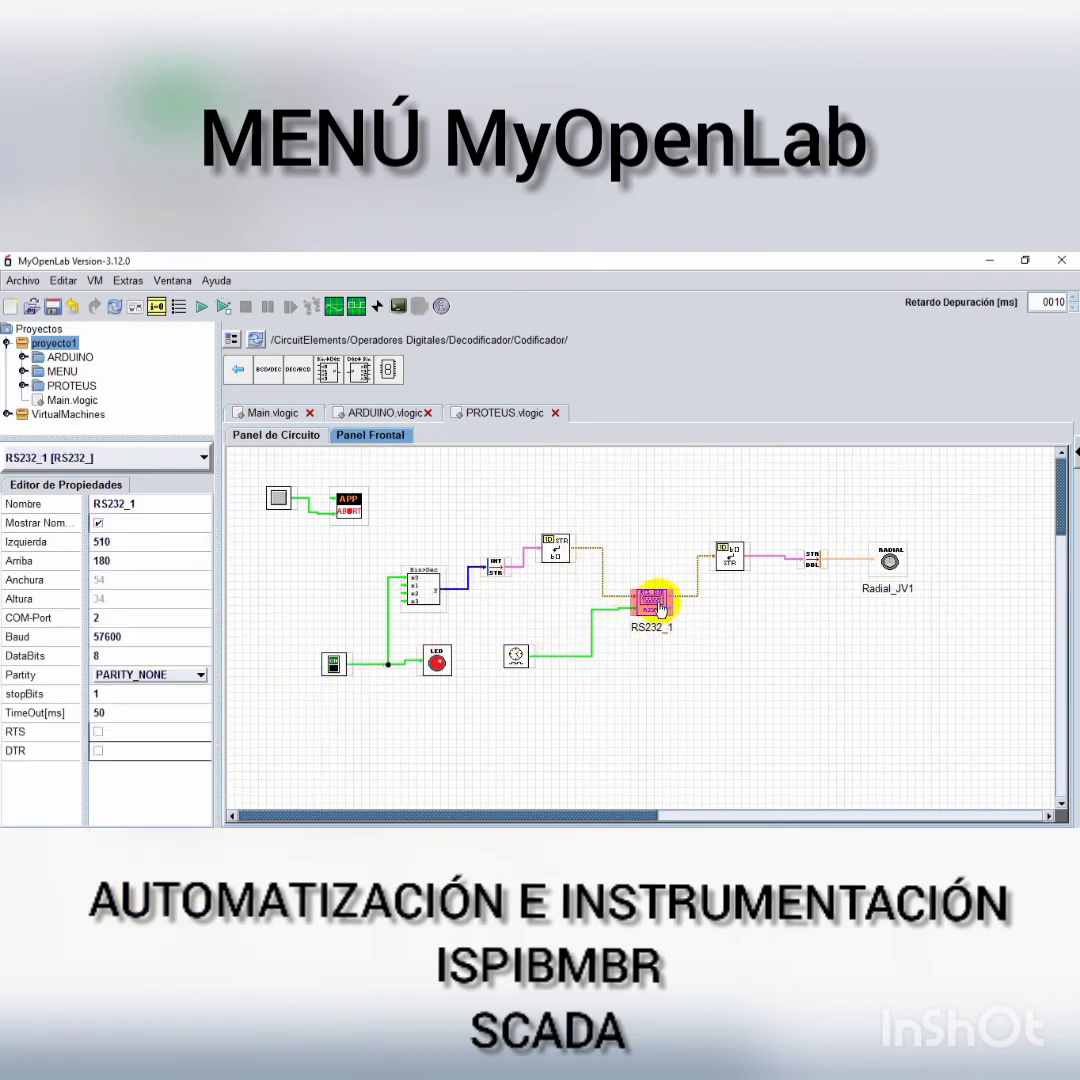
click(239, 370)
click(239, 370)
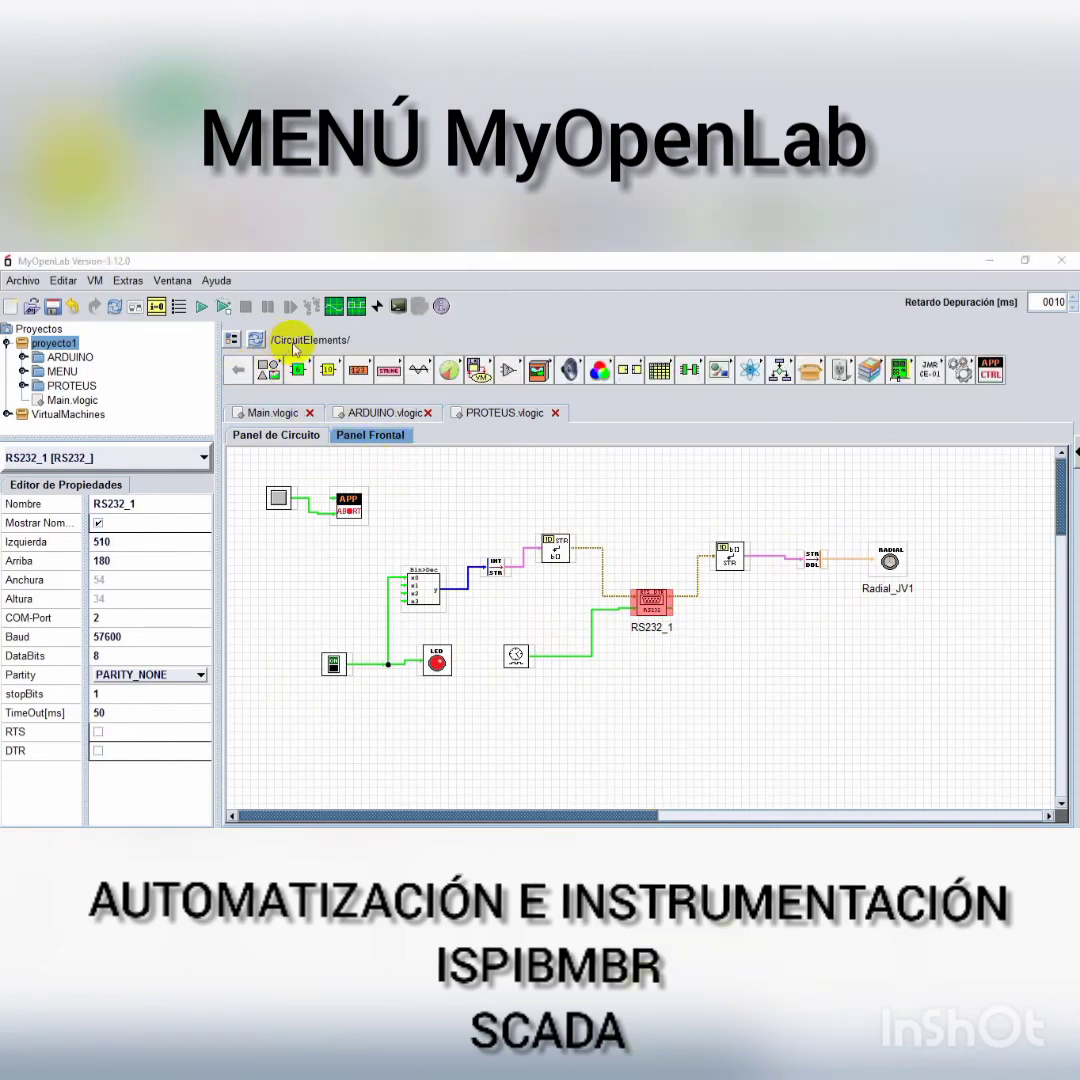
click(901, 370)
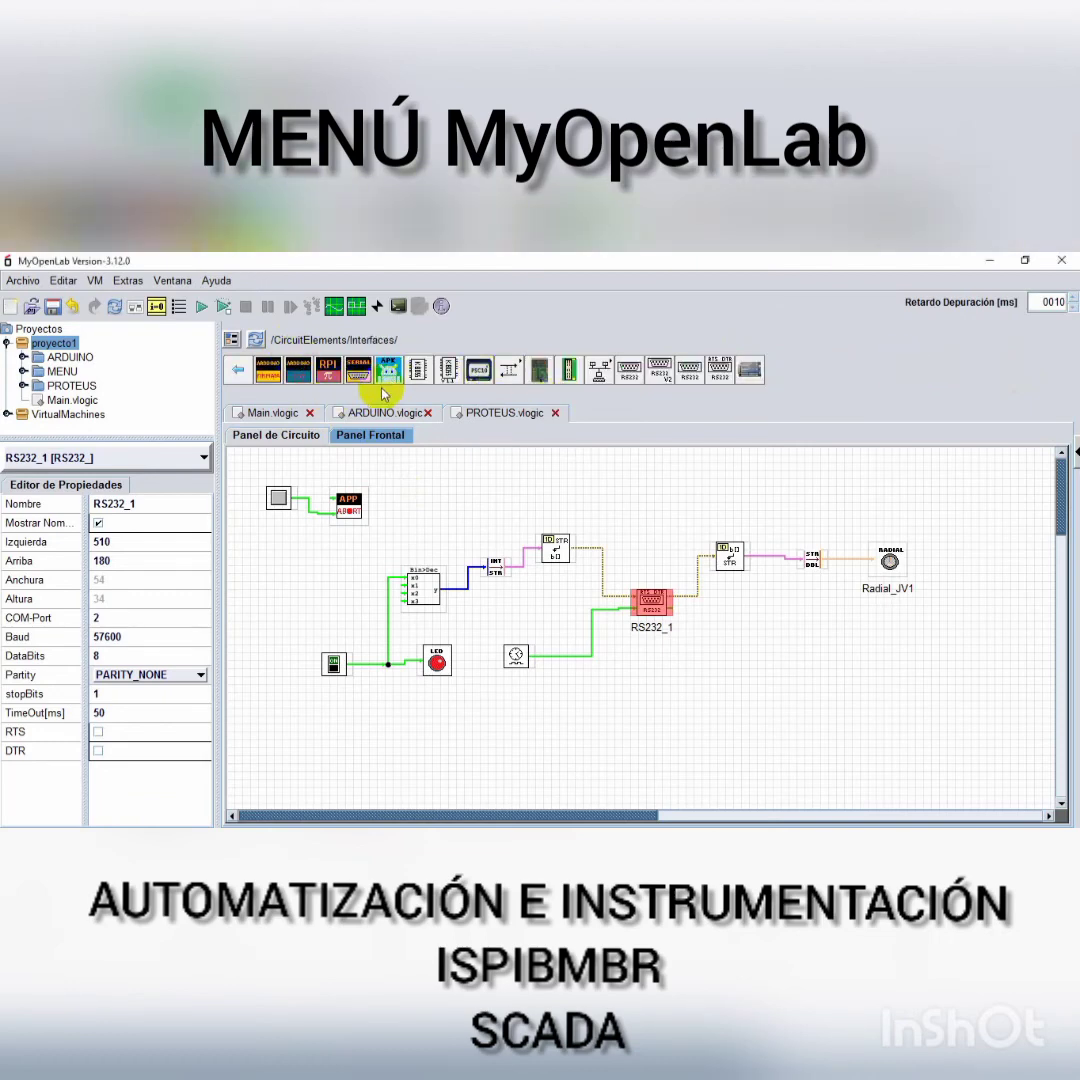
click(721, 371)
click(666, 526)
drag(666, 526, 663, 474)
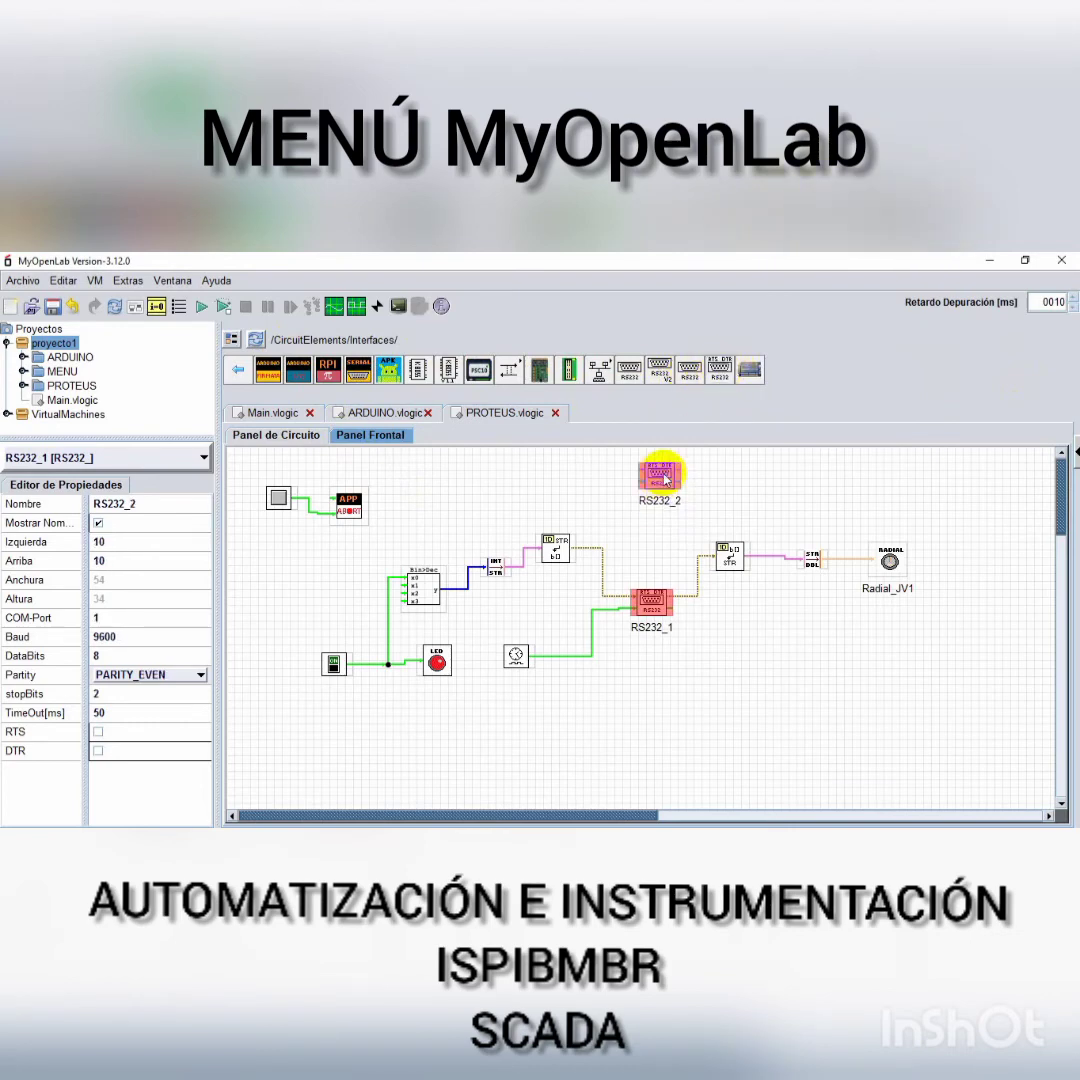
key(Delete)
click(651, 605)
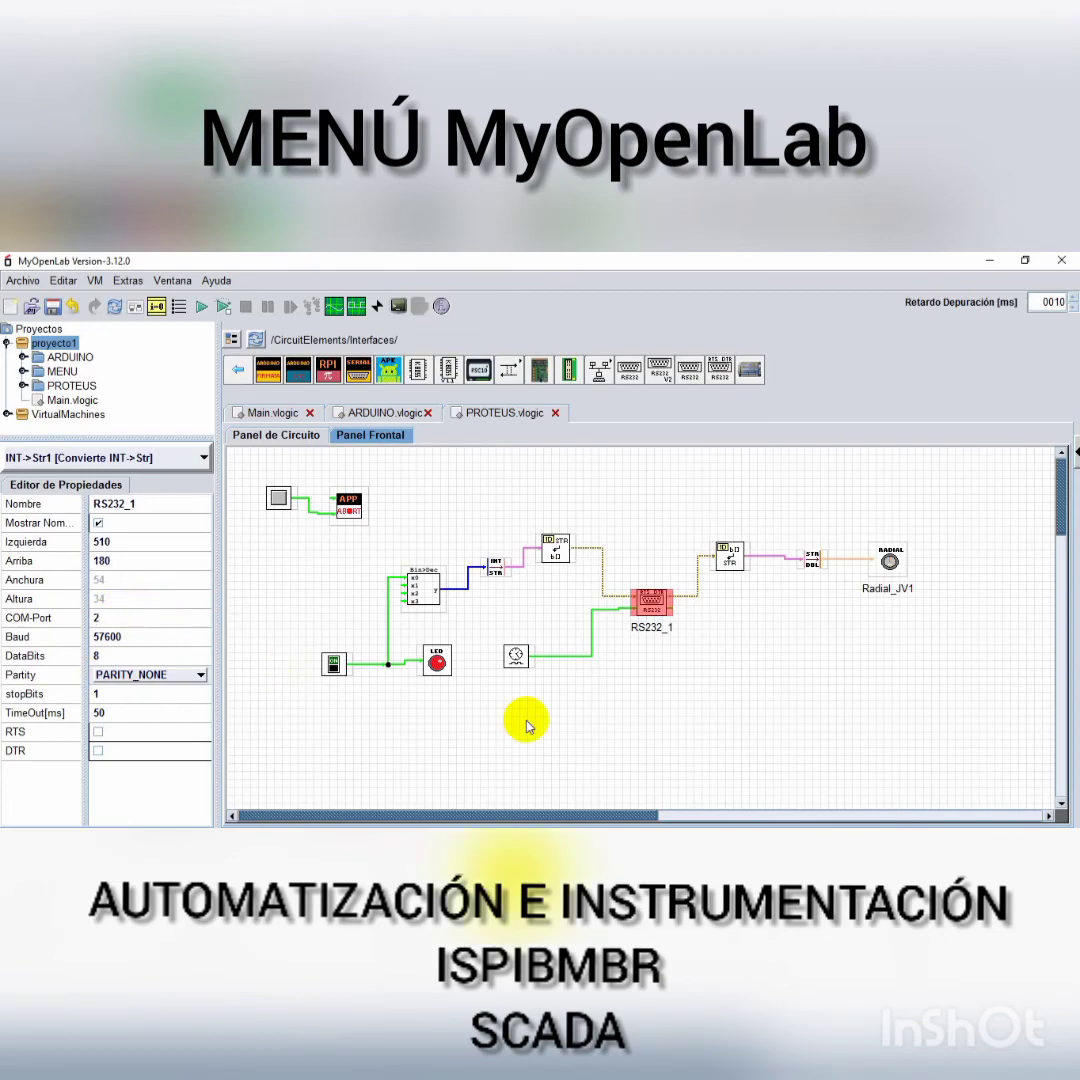
click(618, 724)
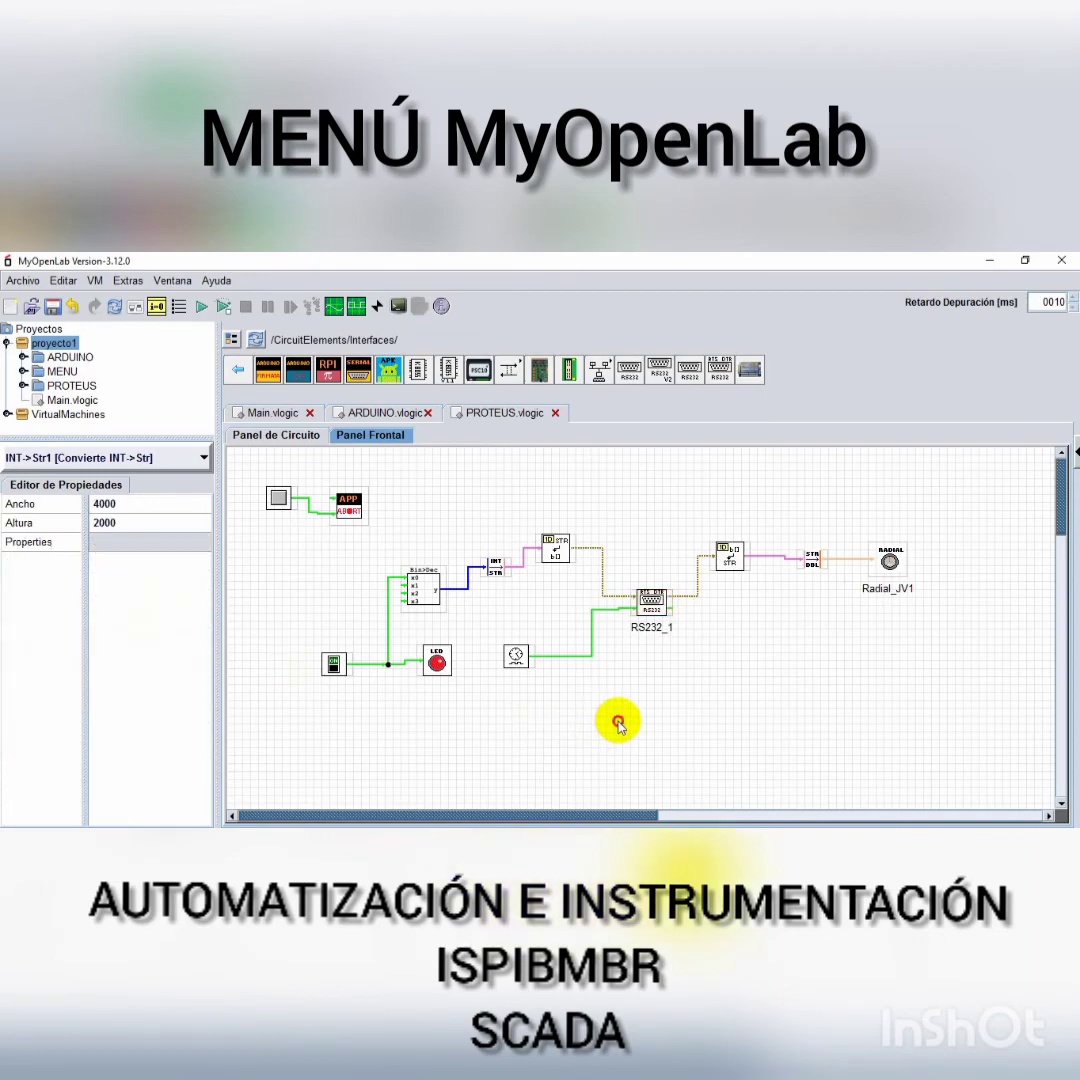
- Compare the PROTEUS front panel with its circuit once more and return to the Main.vlogic front panel
click(386, 437)
click(286, 438)
click(356, 438)
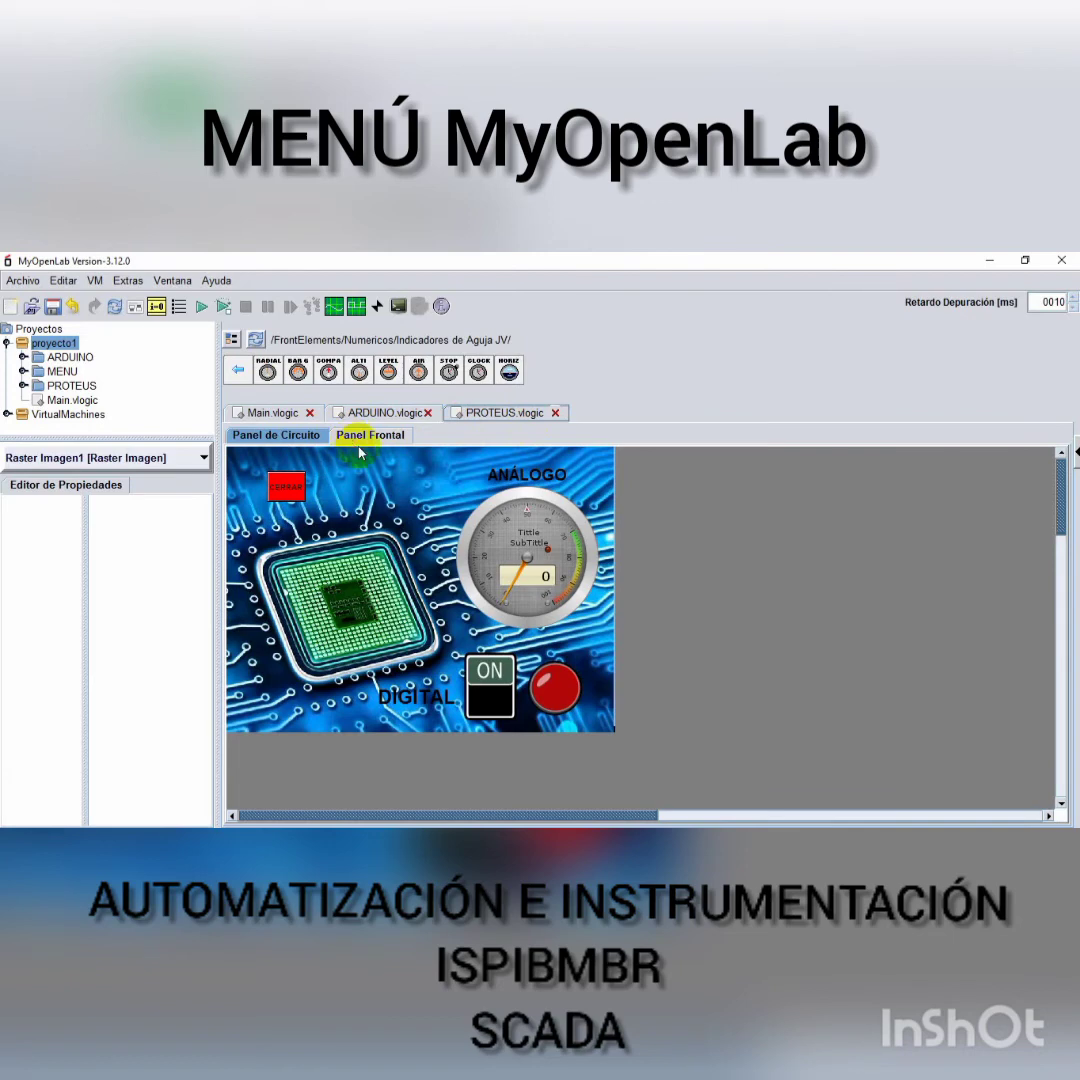
click(268, 413)
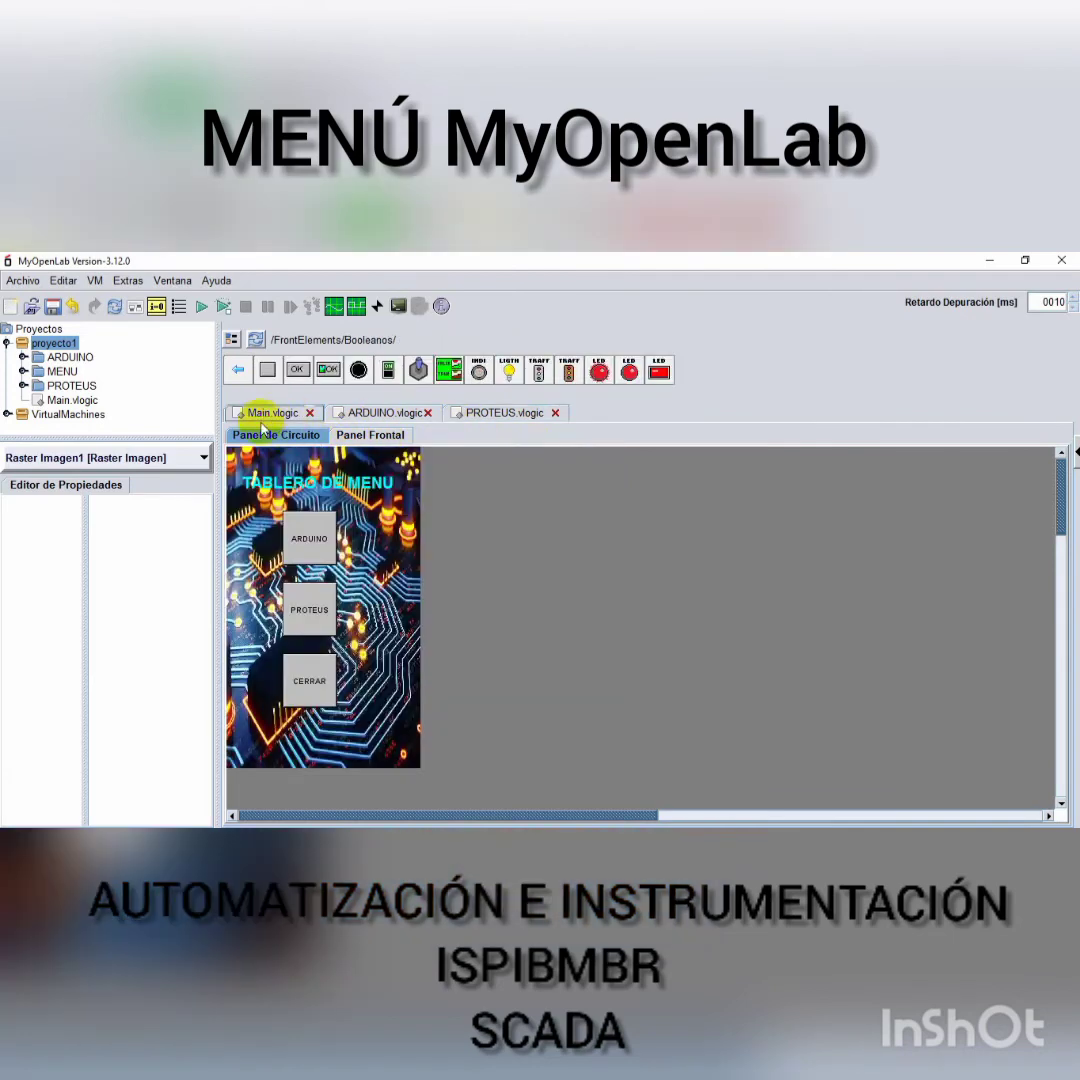